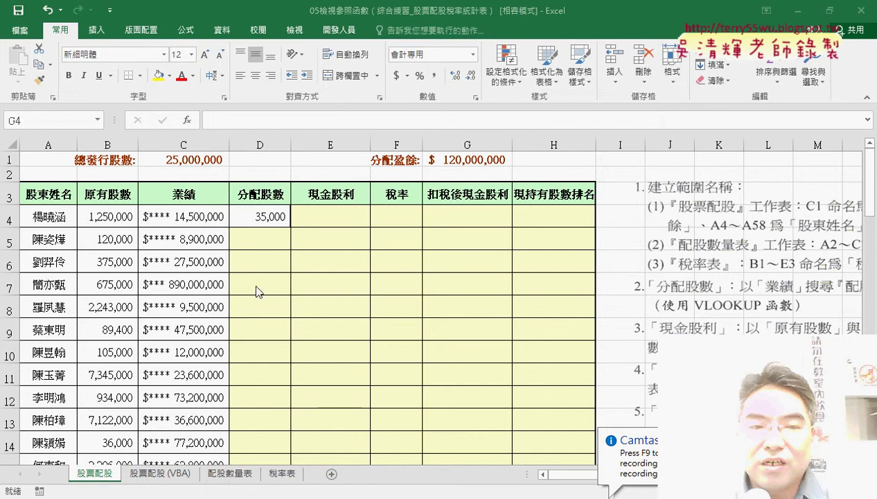
# Select D4 on the 股票配股 sheet and scan across its columns
pyautogui.click(261, 216)
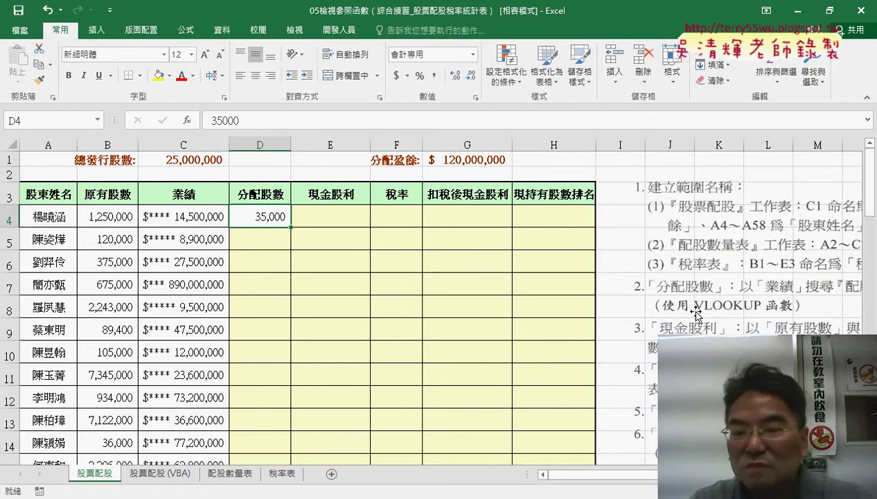
pyautogui.hscroll(1, 453, 238)
pyautogui.hscroll(2, 593, 298)
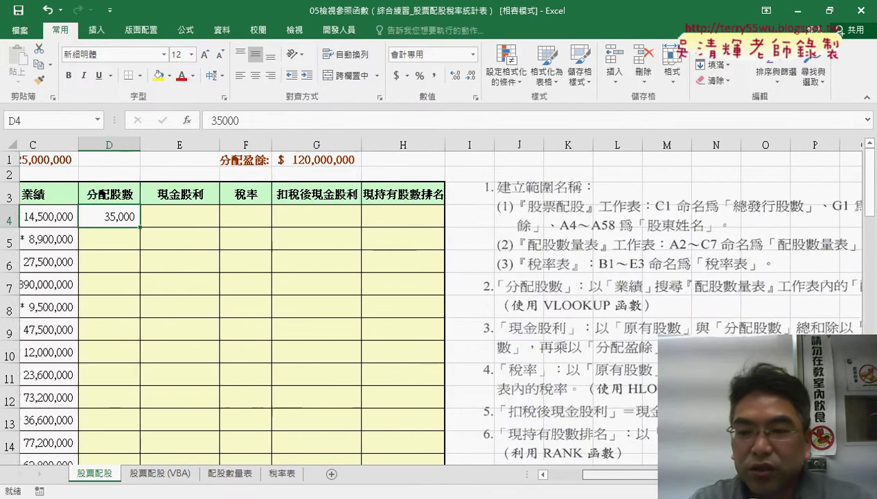
pyautogui.hscroll(1, 593, 298)
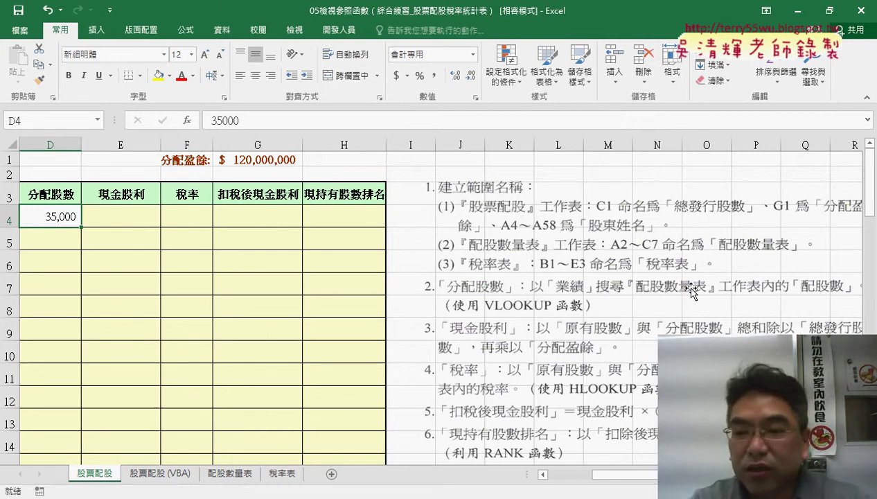
pyautogui.hscroll(1, 436, 305)
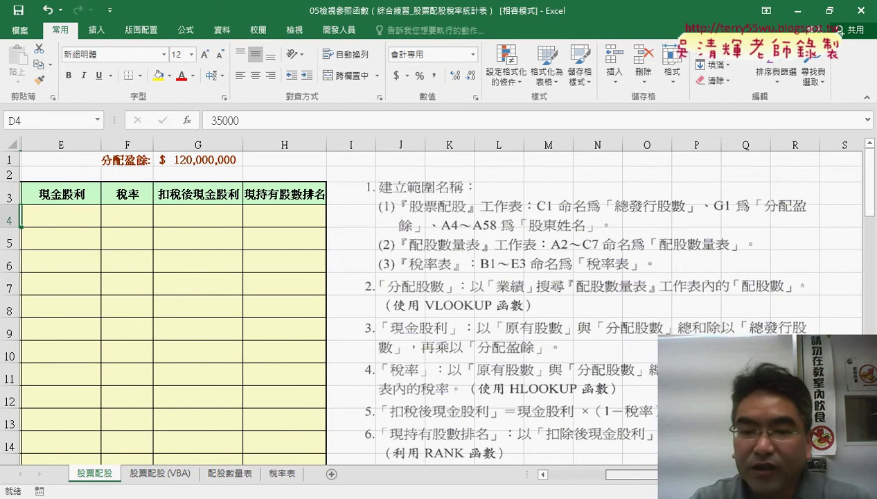
pyautogui.hscroll(-1, 436, 304)
pyautogui.hscroll(-3, 436, 304)
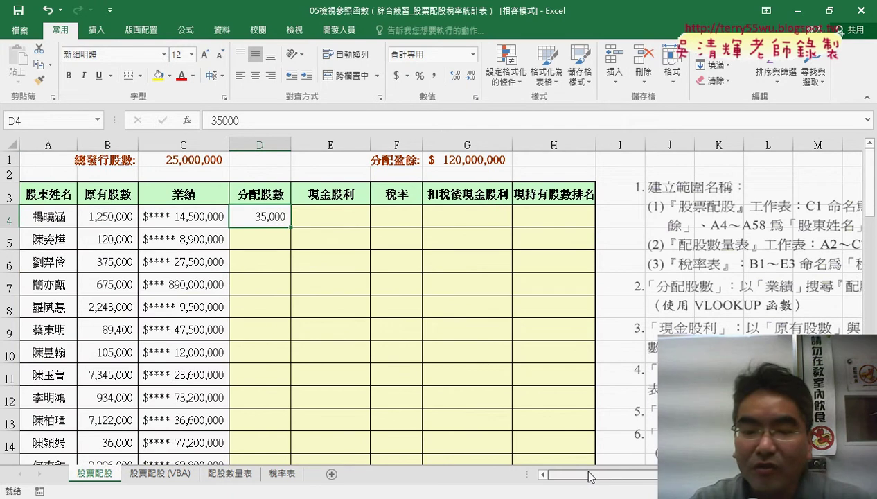
# Review the VBA sheet and the 配股數量表 thresholds A2:A7 and share amounts C2:C7
pyautogui.click(165, 476)
pyautogui.click(96, 475)
pyautogui.click(229, 475)
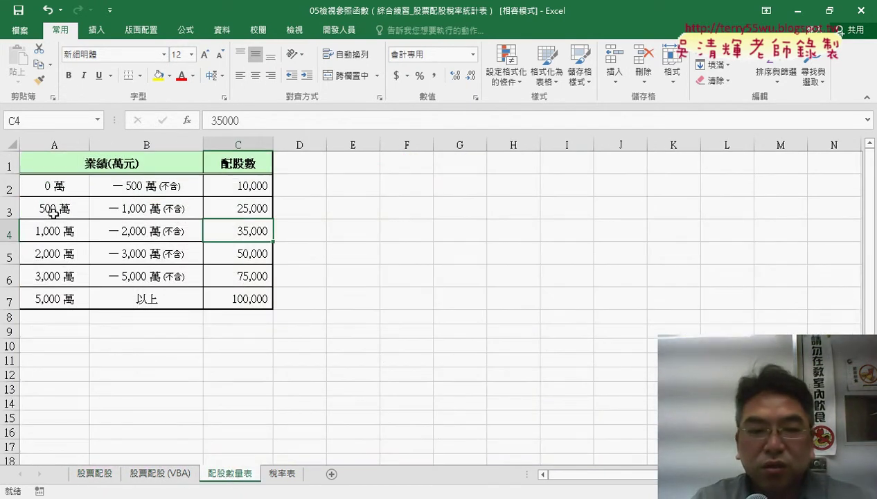
pyautogui.moveTo(49, 186)
pyautogui.mouseDown()
pyautogui.moveTo(28, 233)
pyautogui.moveTo(29, 298)
pyautogui.mouseUp()
pyautogui.moveTo(253, 185); pyautogui.dragTo(250, 299)
pyautogui.click(94, 474)
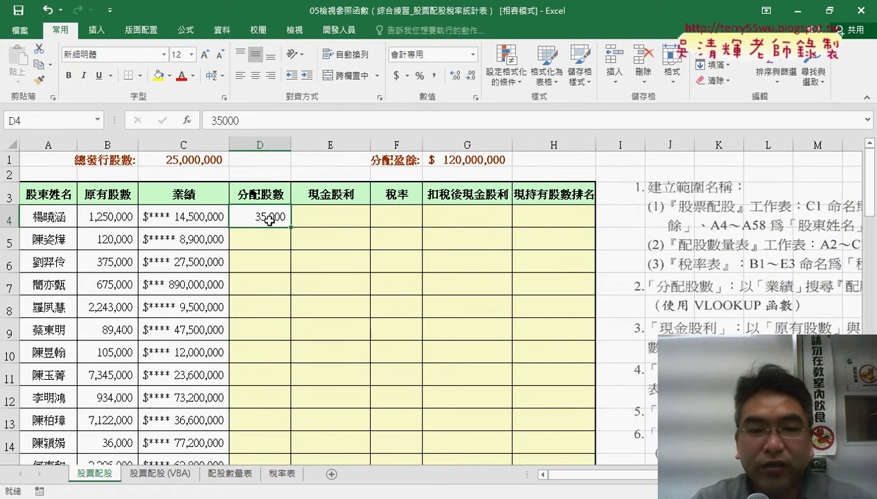
# Clear D4 and start a VLOOKUP from 檢視與參照 with C4 as the lookup value
pyautogui.press('Delete')
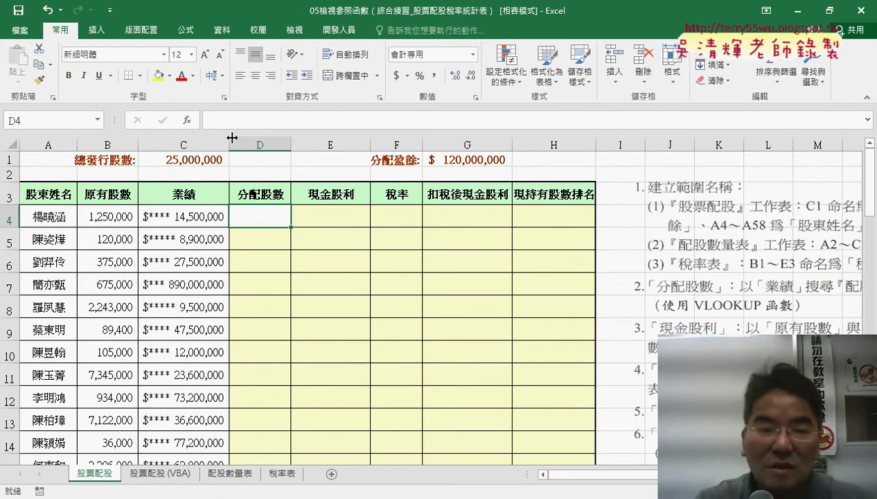
pyautogui.click(187, 120)
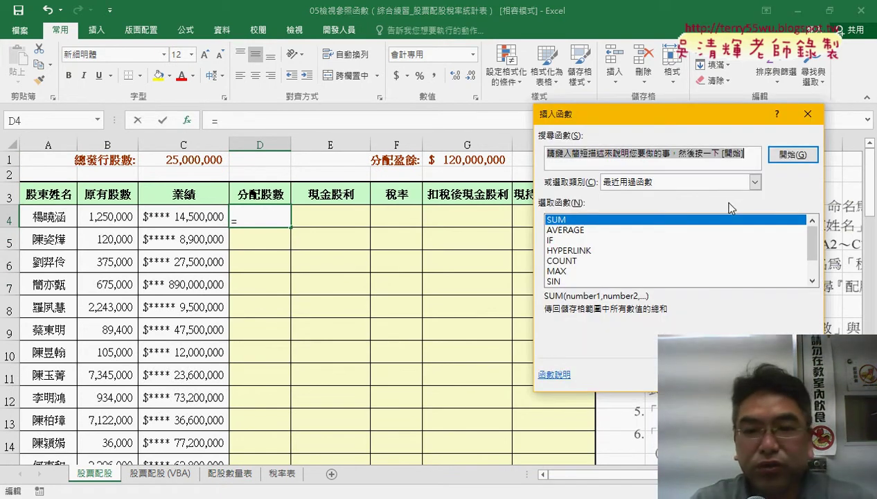
pyautogui.click(754, 182)
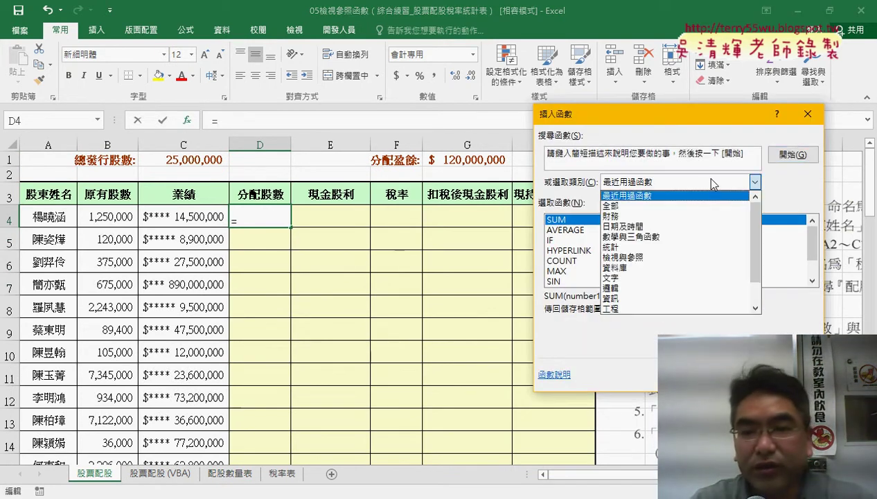
pyautogui.click(692, 257)
pyautogui.moveTo(811, 241); pyautogui.dragTo(812, 273)
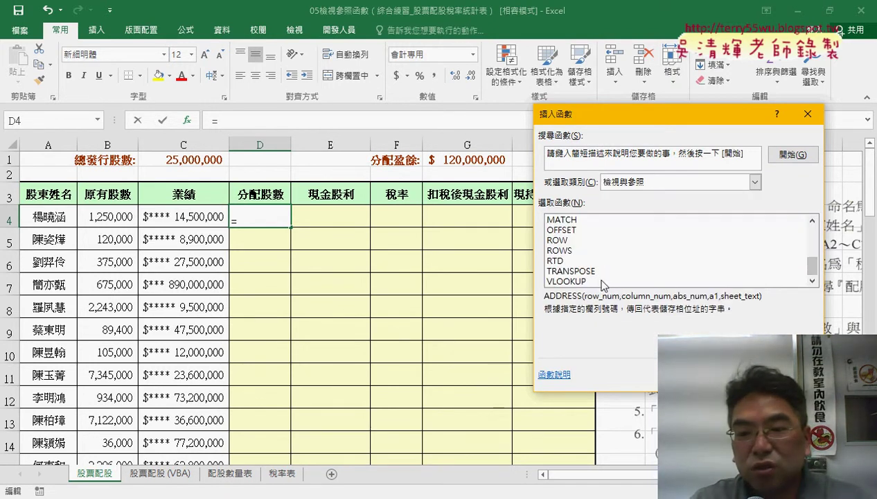
pyautogui.doubleClick(594, 279)
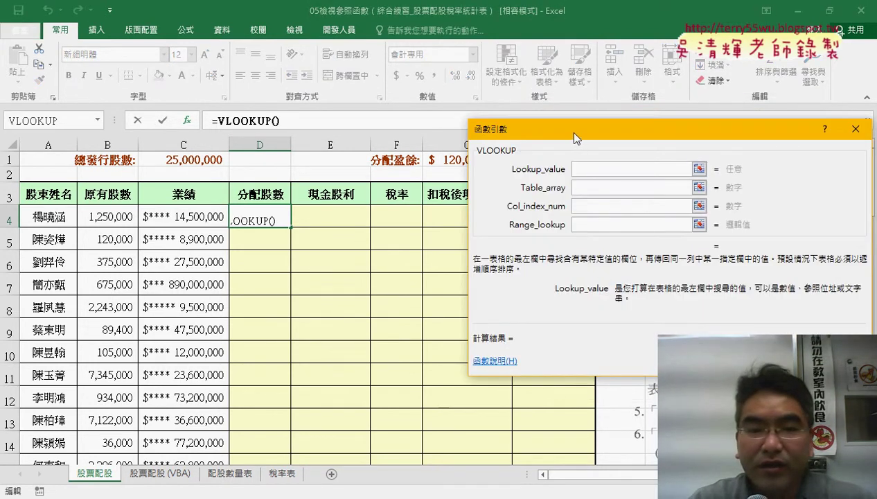
pyautogui.moveTo(573, 136); pyautogui.dragTo(430, 132)
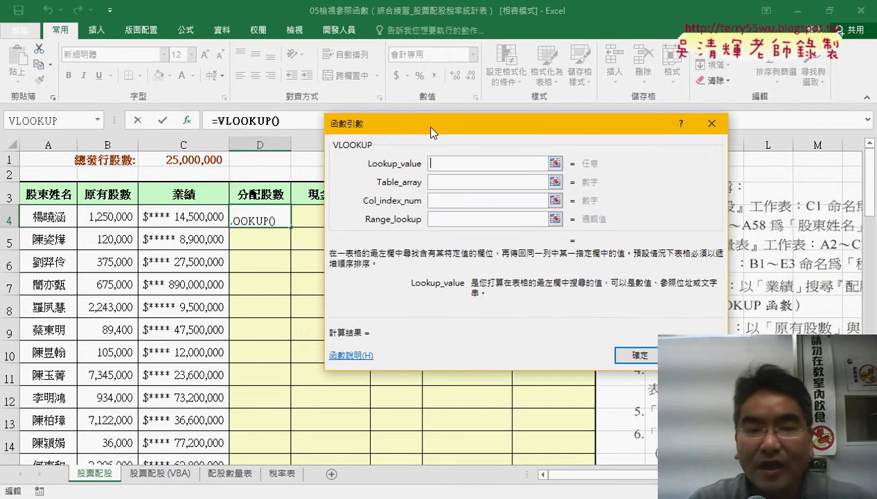
pyautogui.click(184, 219)
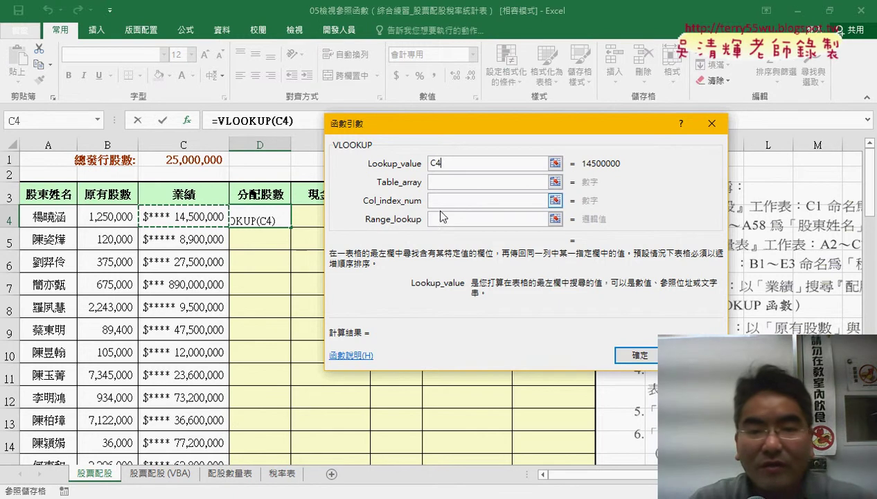
# Set the VLOOKUP table array to the named range 配股數量表 via Paste Name
pyautogui.click(443, 183)
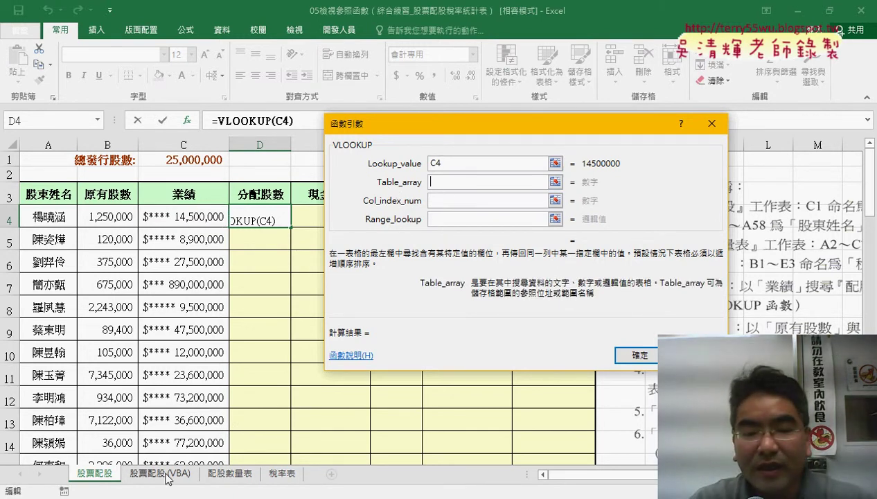
pyautogui.click(235, 475)
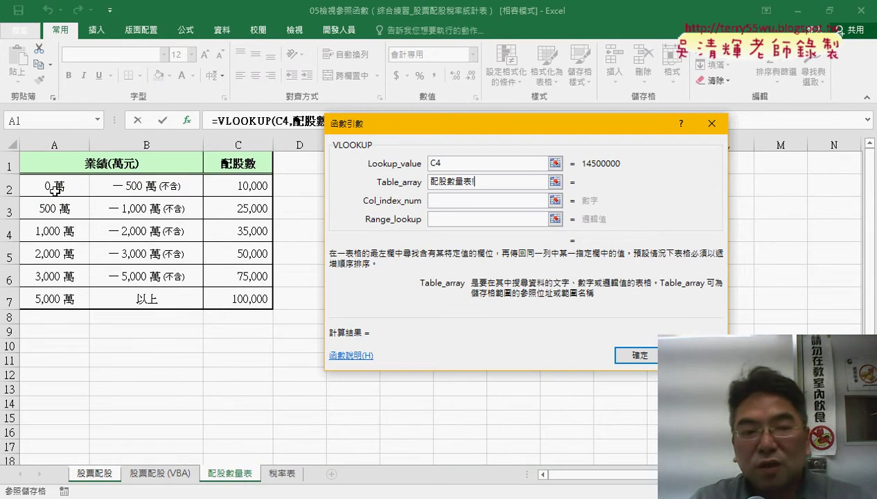
pyautogui.click(487, 182)
pyautogui.press('BackSpace')
pyautogui.press('BackSpace')
pyautogui.press('BackSpace')
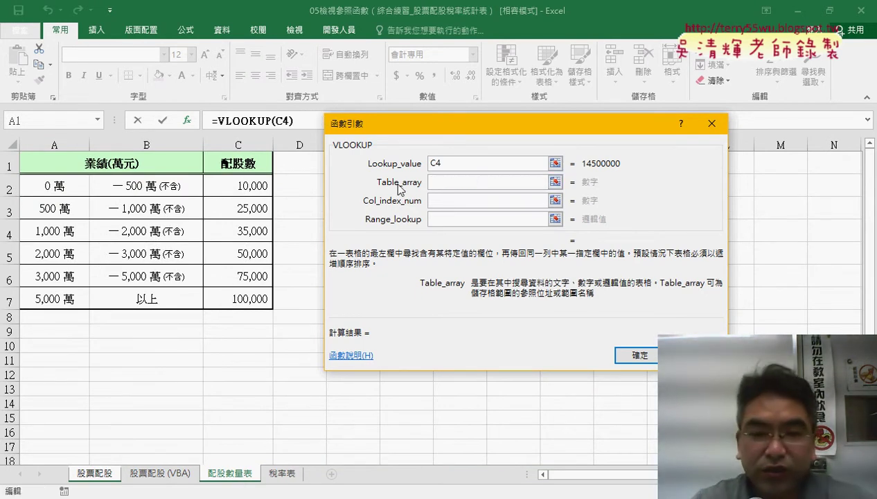
pyautogui.click(500, 164)
pyautogui.click(473, 180)
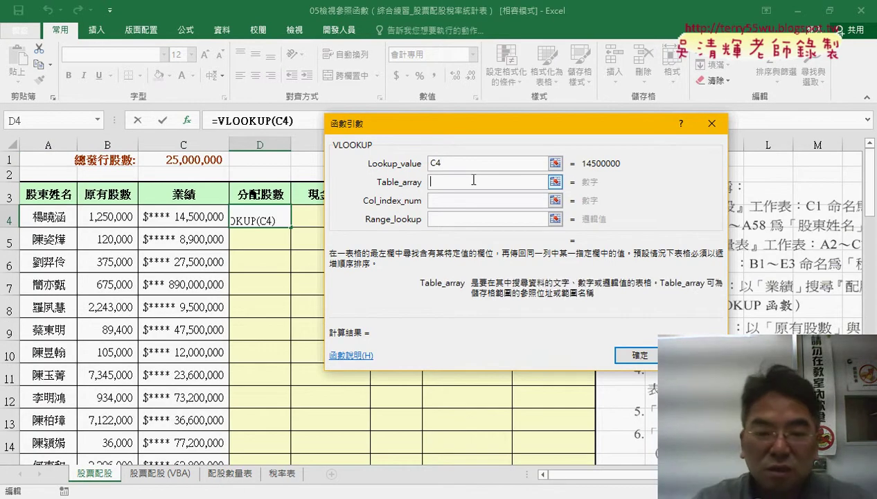
pyautogui.press('F3')
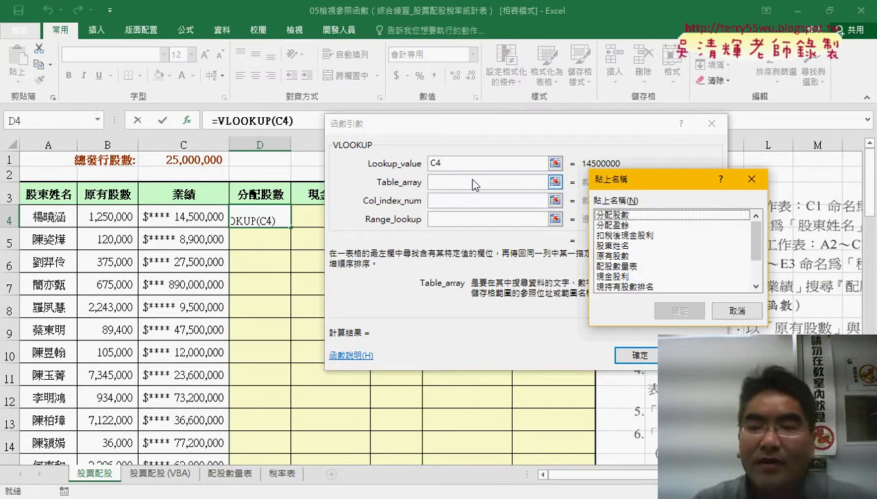
pyautogui.doubleClick(634, 266)
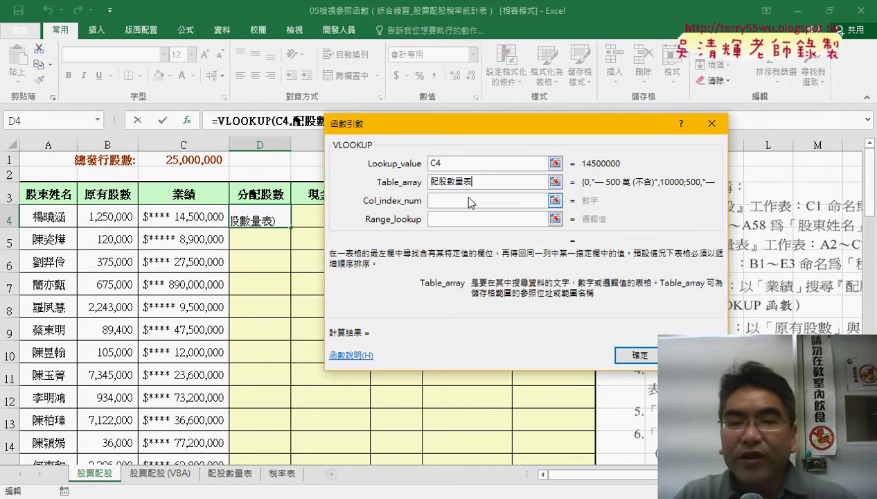
# Compare the C4 lookup value against the 配股數量表 table argument
pyautogui.click(481, 164)
pyautogui.click(484, 182)
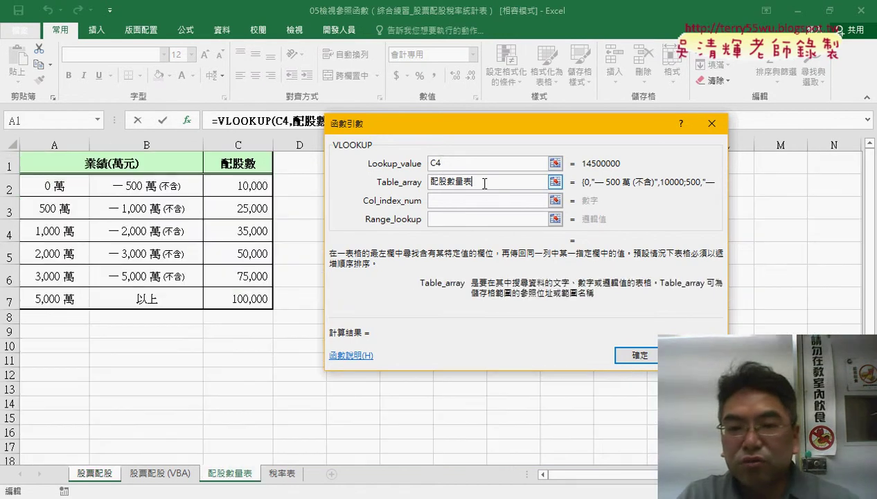
pyautogui.click(460, 162)
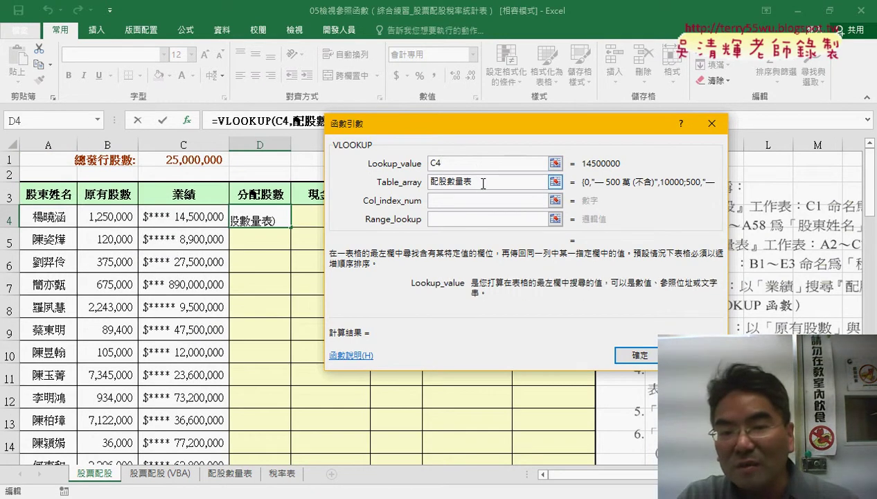
pyautogui.click(483, 182)
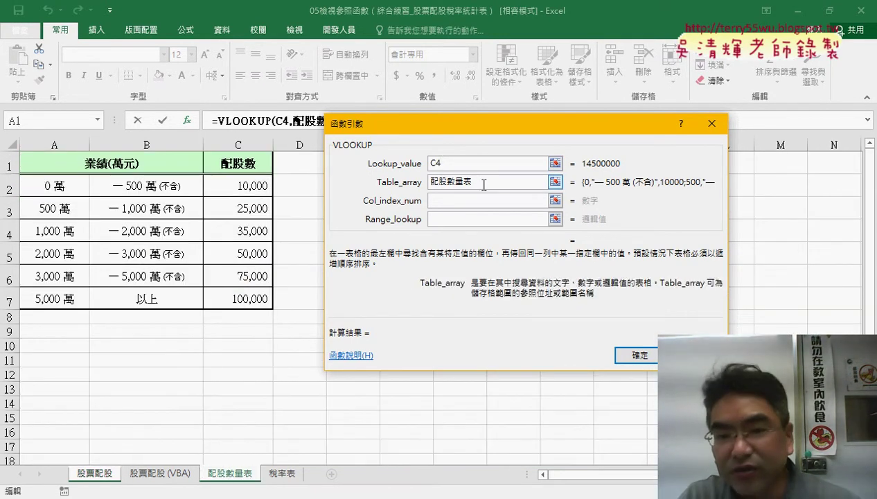
pyautogui.click(464, 165)
pyautogui.click(484, 182)
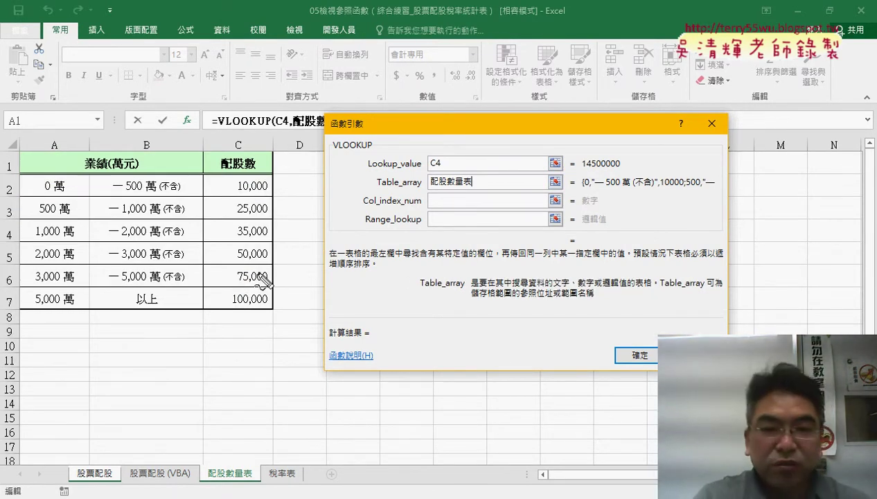
pyautogui.moveTo(581, 167); pyautogui.dragTo(621, 166)
pyautogui.moveTo(39, 320)
pyautogui.mouseDown()
pyautogui.moveTo(27, 284)
pyautogui.moveTo(72, 176)
pyautogui.moveTo(69, 315)
pyautogui.moveTo(49, 321)
pyautogui.mouseUp()
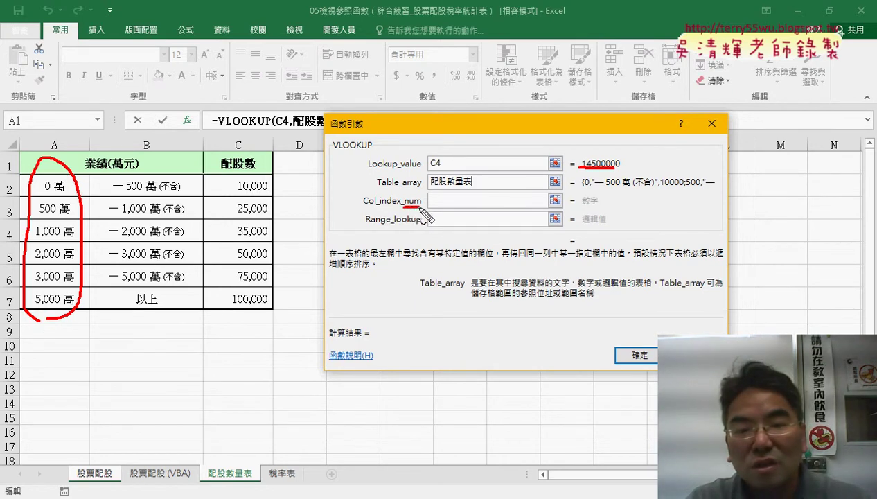
pyautogui.moveTo(240, 82); pyautogui.dragTo(251, 123)
pyautogui.moveTo(52, 69); pyautogui.dragTo(52, 108)
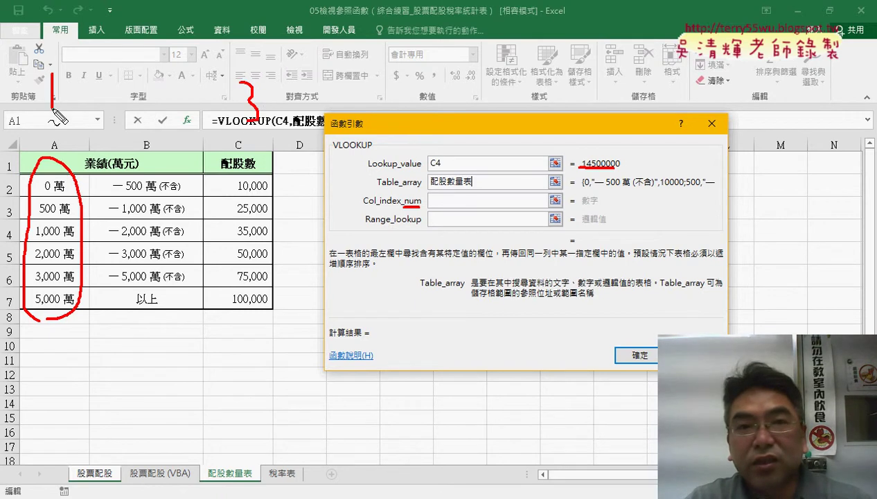
pyautogui.moveTo(235, 326); pyautogui.dragTo(263, 327)
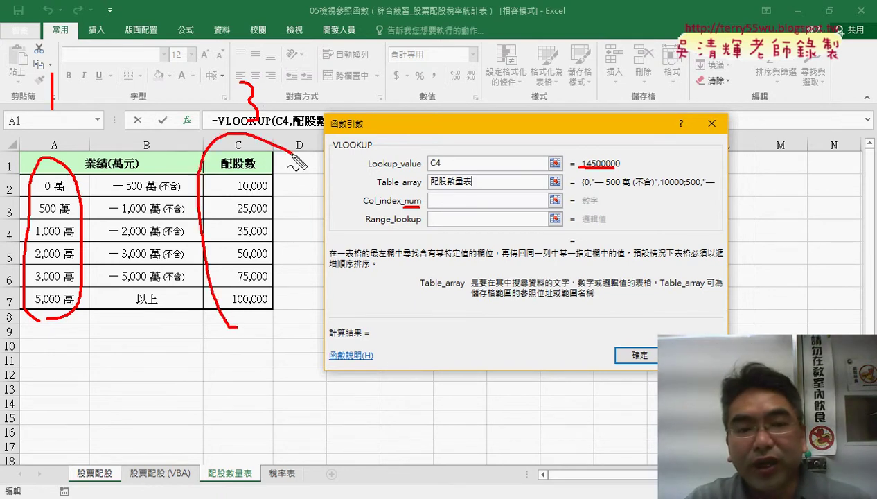
pyautogui.moveTo(441, 196); pyautogui.dragTo(441, 210)
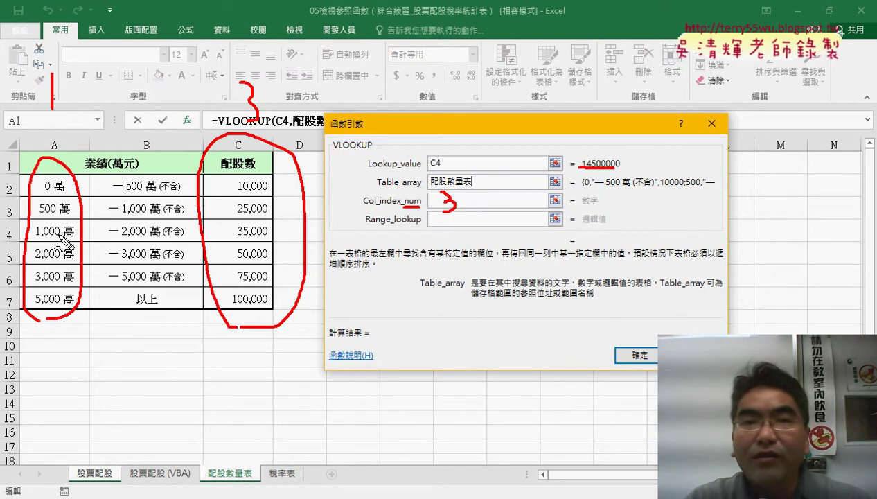
pyautogui.moveTo(446, 215)
pyautogui.mouseDown()
pyautogui.moveTo(448, 223)
pyautogui.moveTo(481, 227)
pyautogui.mouseUp()
pyautogui.click(461, 225)
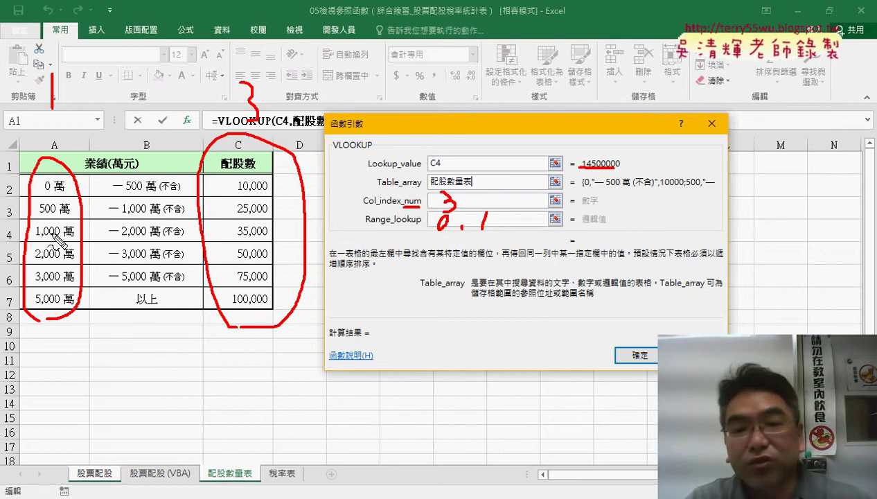
pyautogui.moveTo(480, 231); pyautogui.dragTo(492, 240)
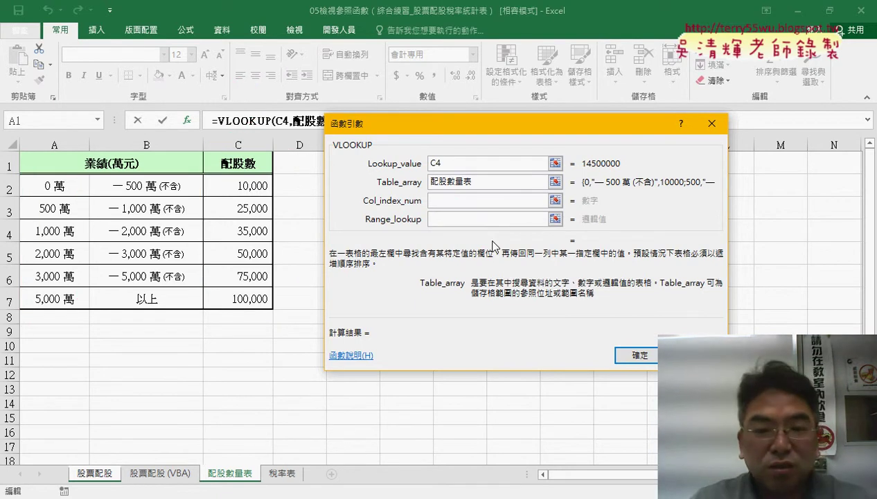
# Set the VLOOKUP column index to 3 and range lookup to 1
pyautogui.click(469, 200)
pyautogui.write('3')
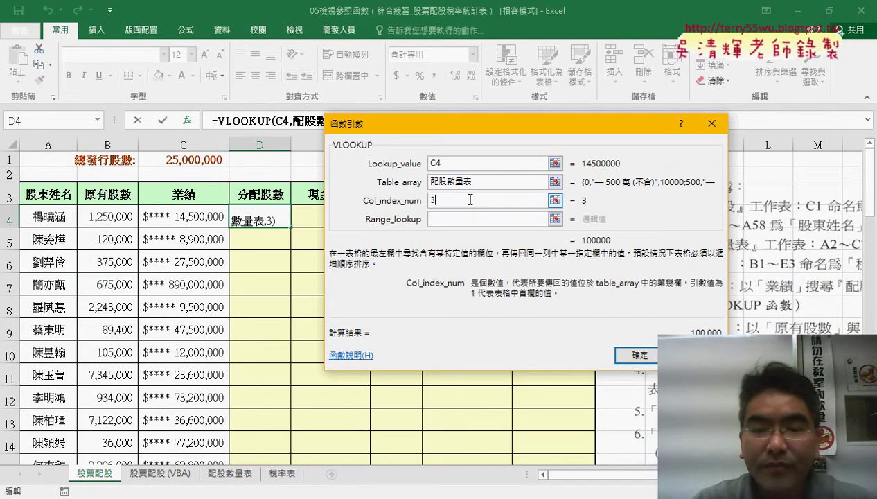
pyautogui.click(465, 220)
pyautogui.write('1')
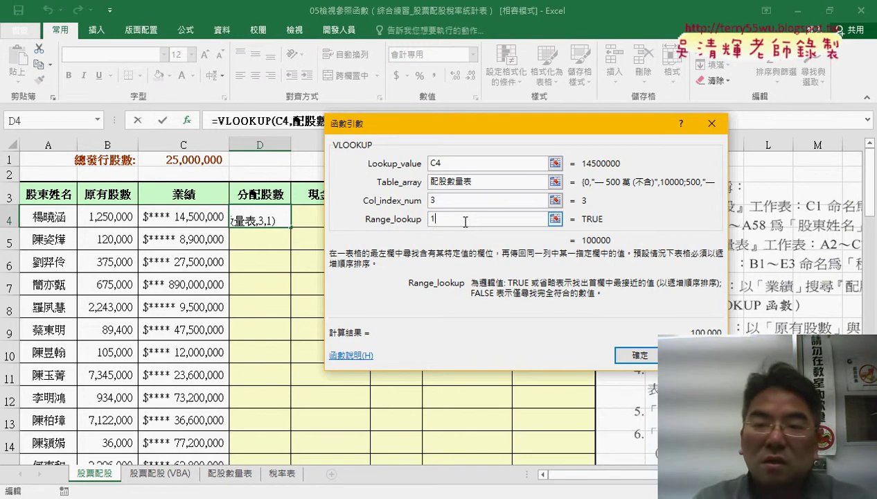
pyautogui.click(474, 180)
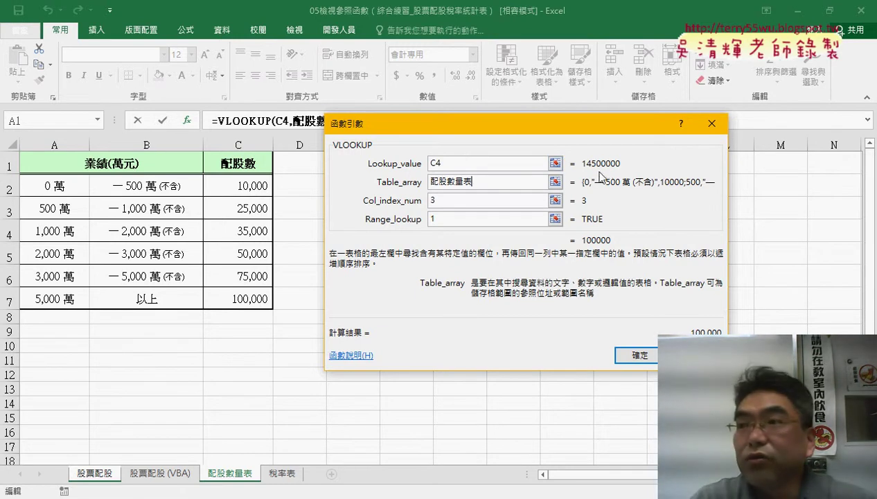
# Change the lookup value to C4/10000, confirm, and fill D4 down the column
pyautogui.click(537, 164)
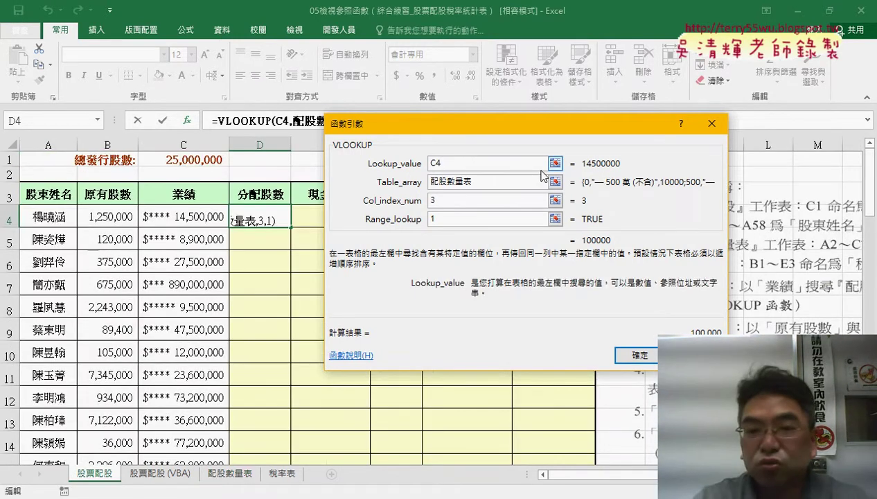
pyautogui.write('/1000')
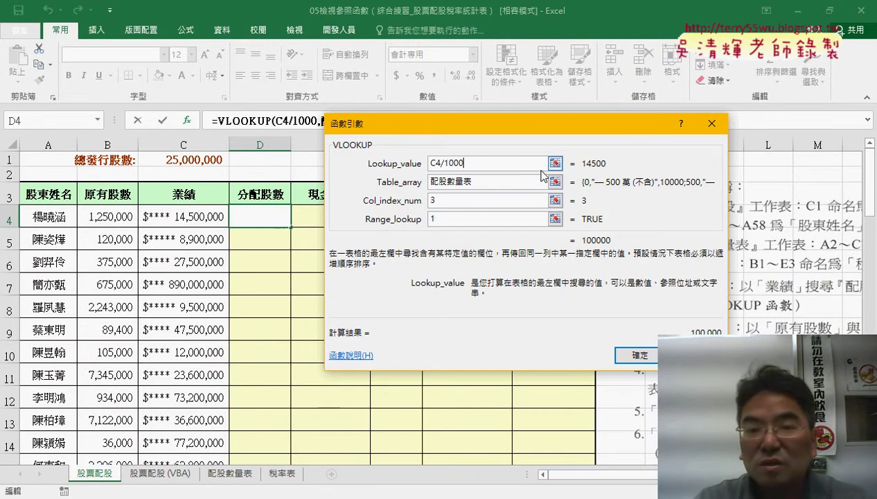
pyautogui.write('0')
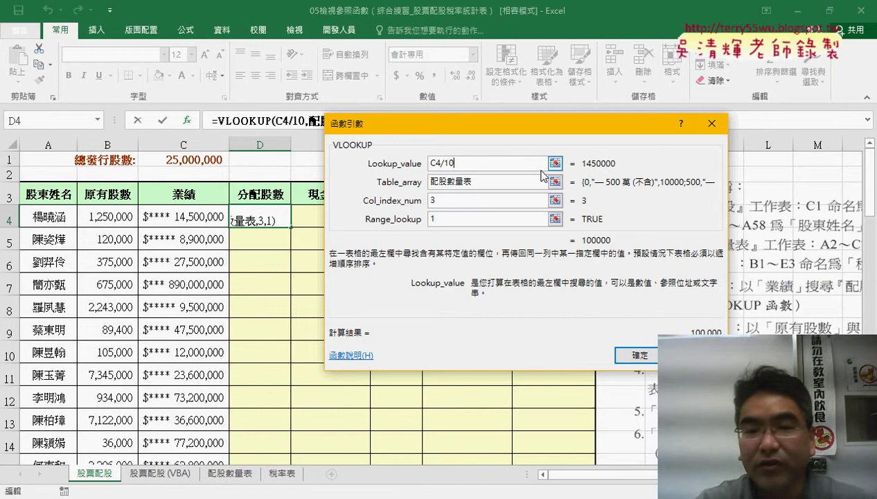
pyautogui.press('BackSpace')
pyautogui.press('BackSpace')
pyautogui.press('BackSpace')
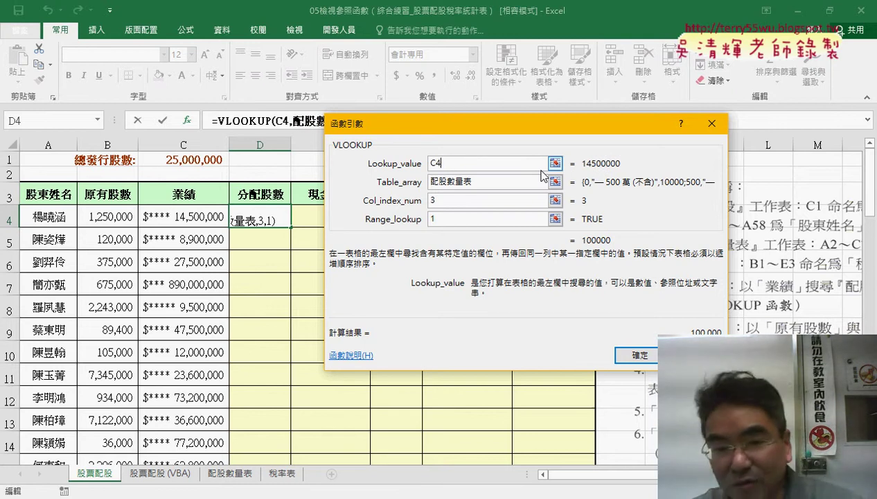
pyautogui.write('/10000')
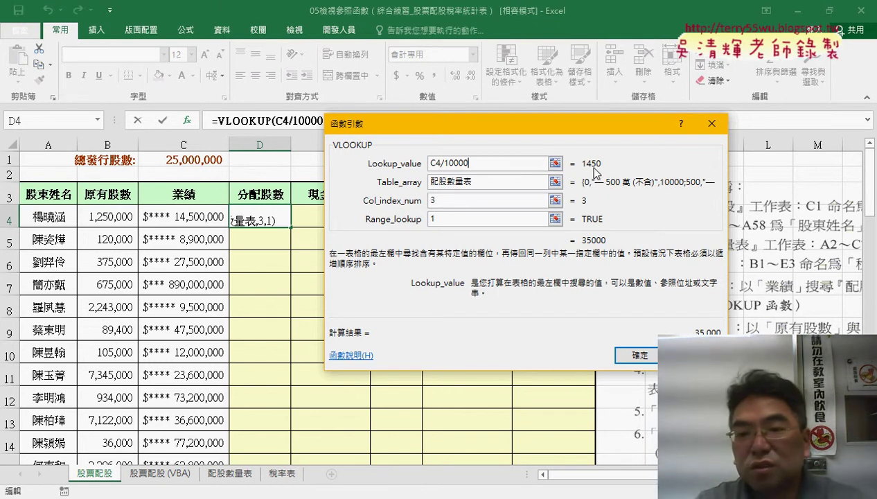
pyautogui.click(639, 355)
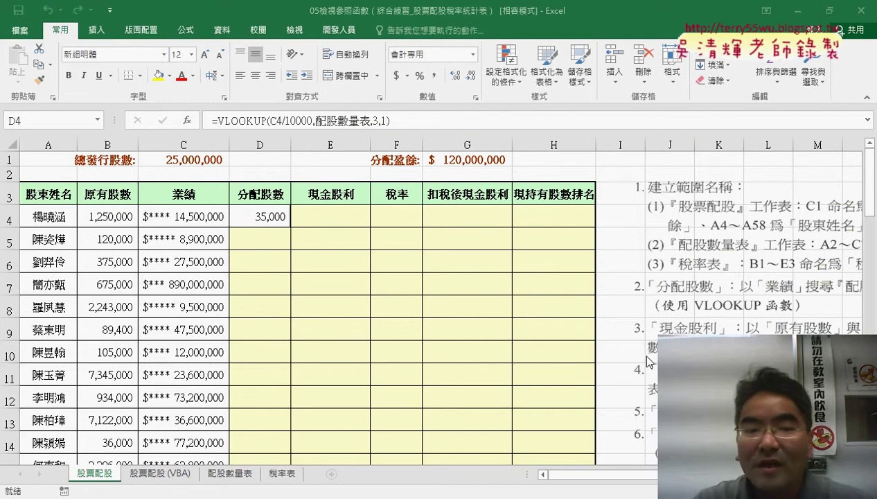
pyautogui.doubleClick(292, 227)
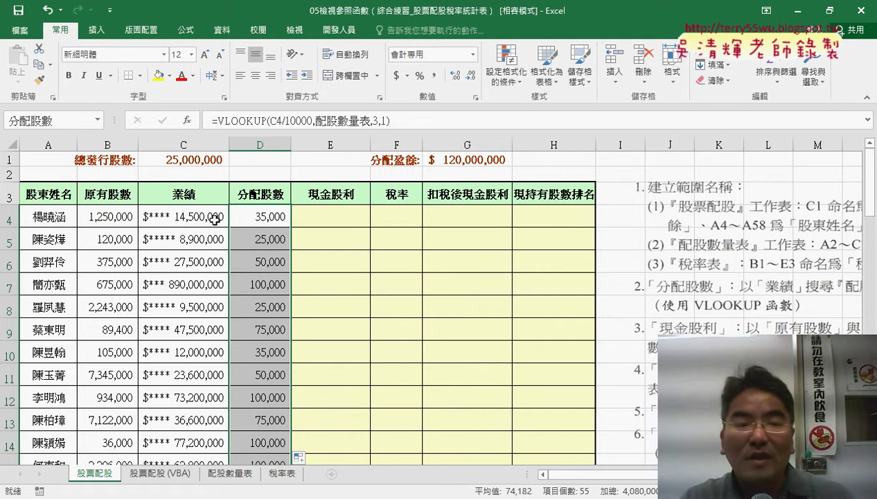
pyautogui.click(320, 214)
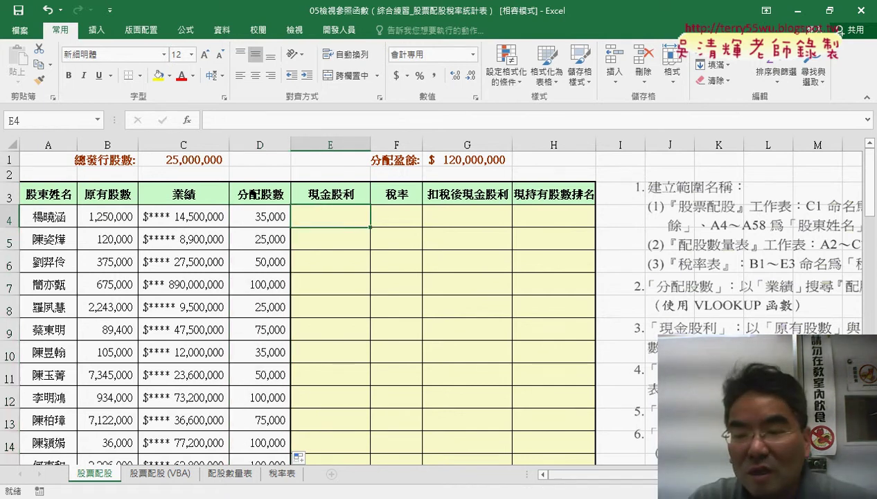
pyautogui.hscroll(2, 436, 304)
pyautogui.hscroll(1, 637, 336)
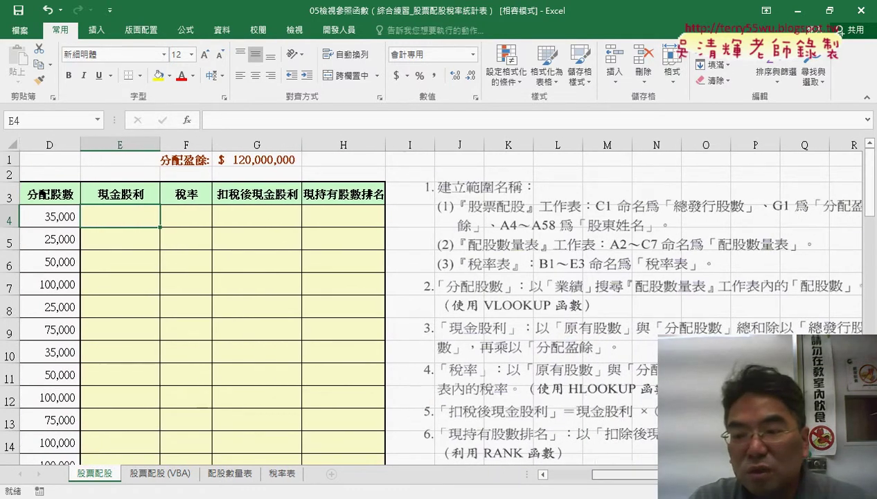
pyautogui.hscroll(1, 436, 305)
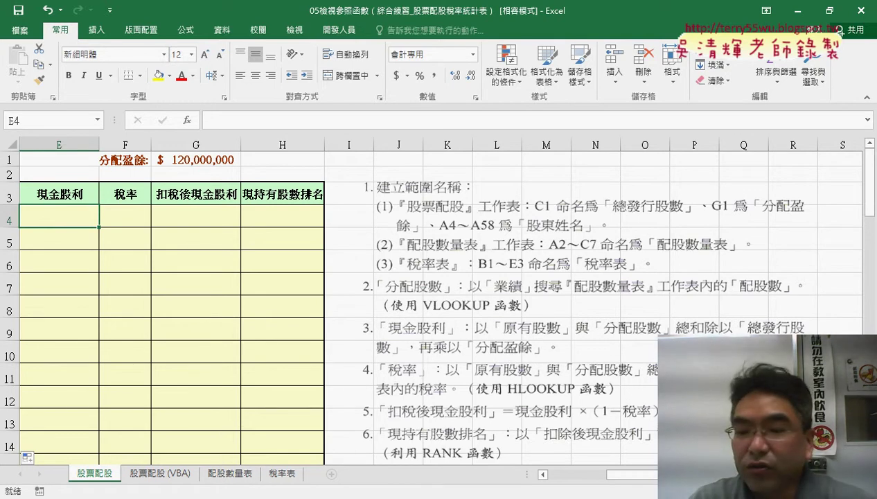
pyautogui.hscroll(-4, 328, 222)
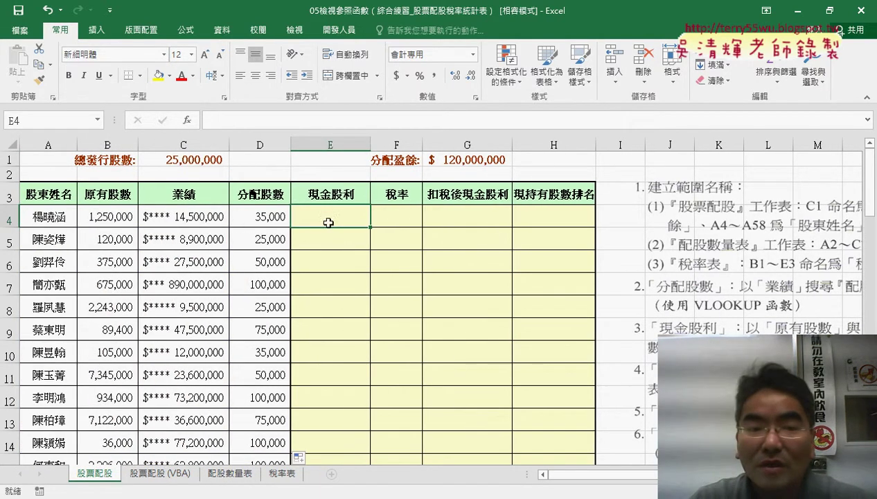
# Start E4's formula as =(原有股數+分配股數) using pasted defined names
pyautogui.click(232, 122)
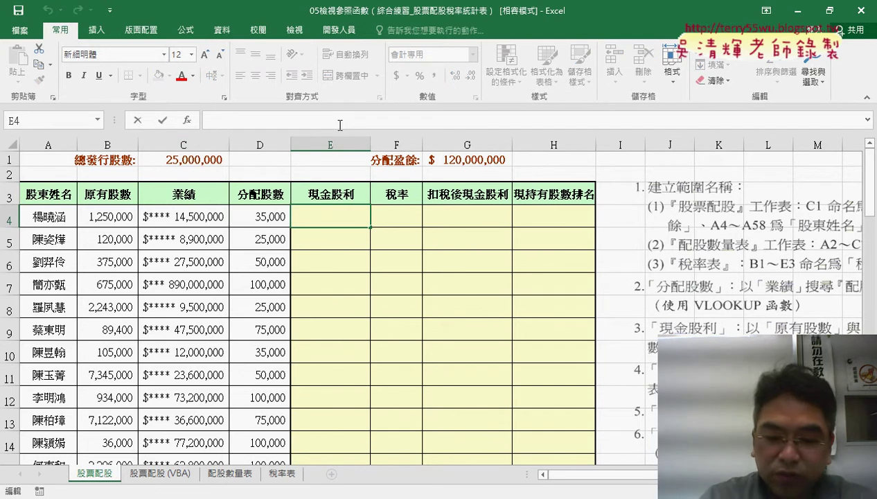
pyautogui.write('-')
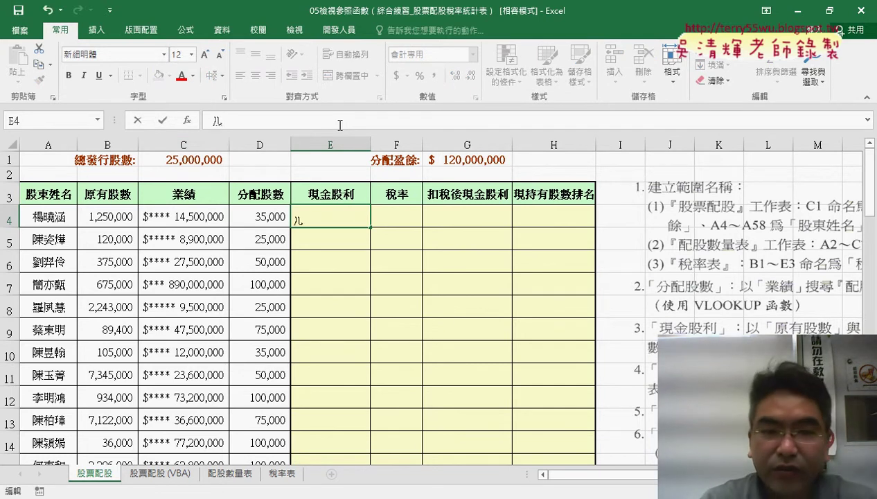
pyautogui.press('BackSpace')
pyautogui.write('=')
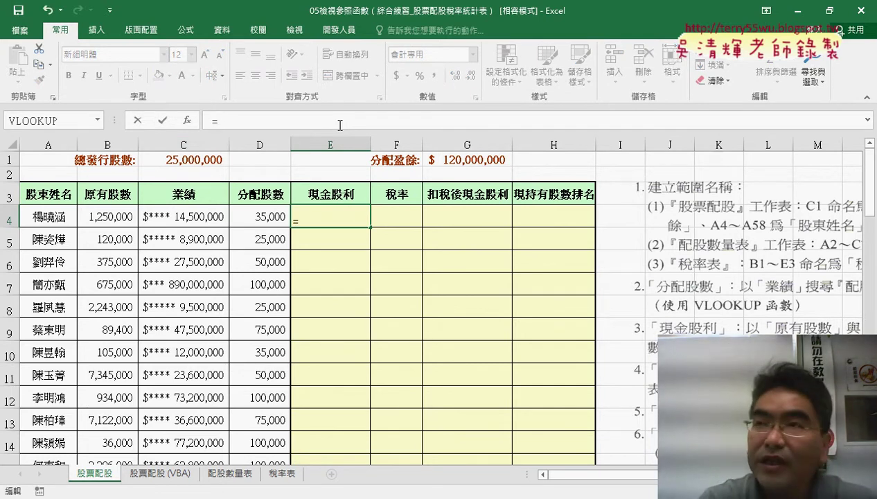
pyautogui.write('(')
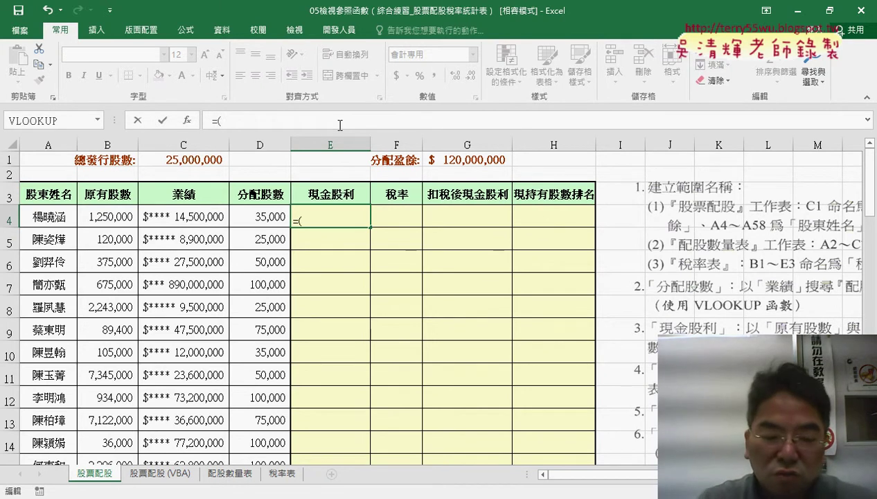
pyautogui.press('F3')
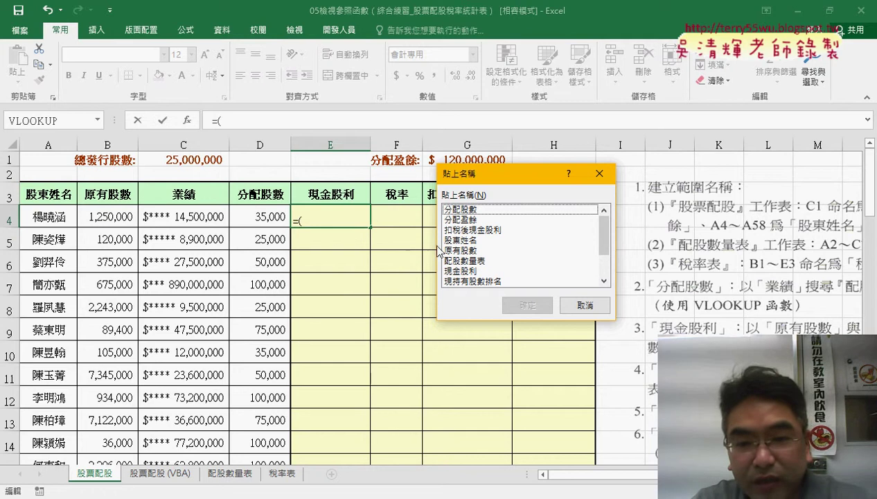
pyautogui.click(471, 250)
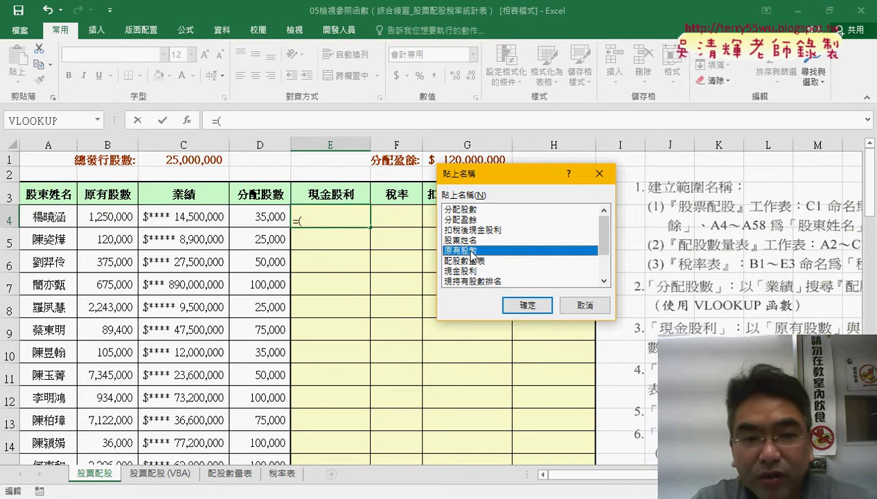
pyautogui.doubleClick(471, 250)
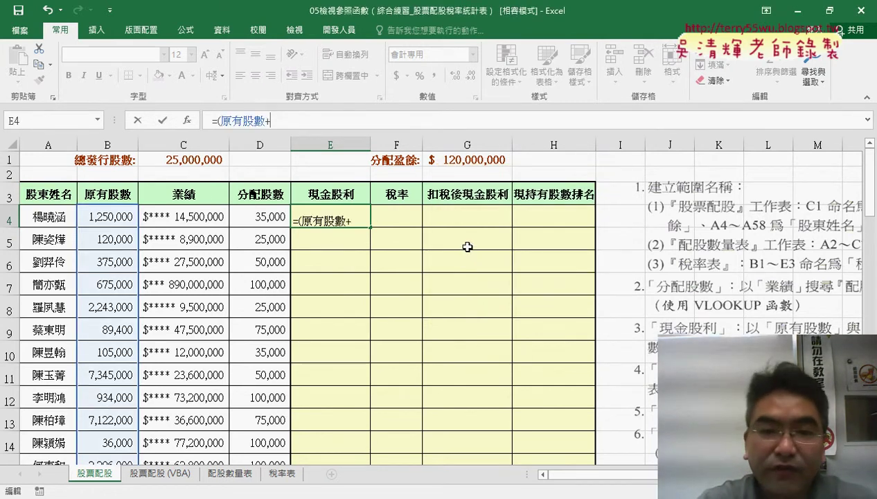
pyautogui.press('F3')
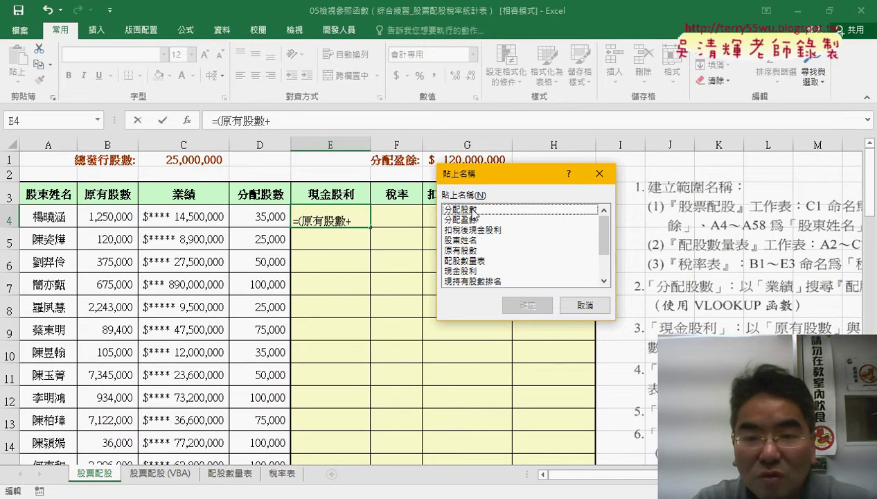
pyautogui.click(473, 209)
pyautogui.doubleClick(475, 209)
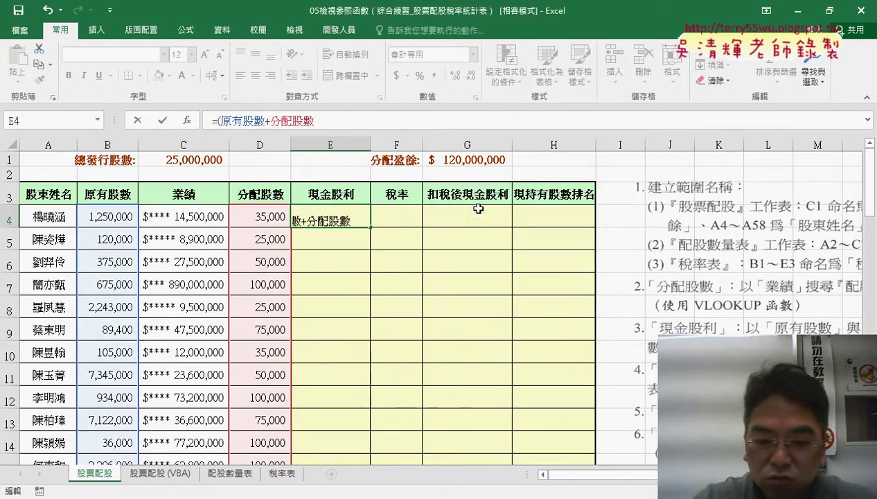
pyautogui.write(')')
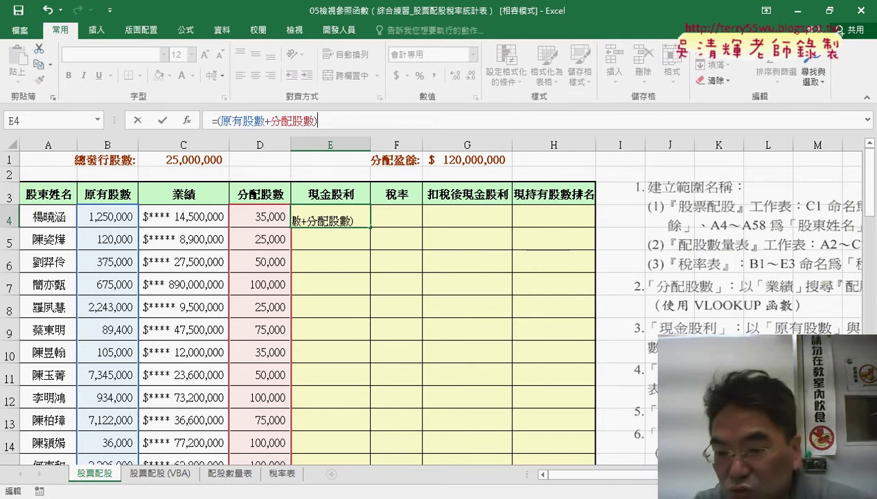
# Extend the formula with /總發行股數 and then 分配盈餘 from the defined names
pyautogui.hscroll(4, 436, 297)
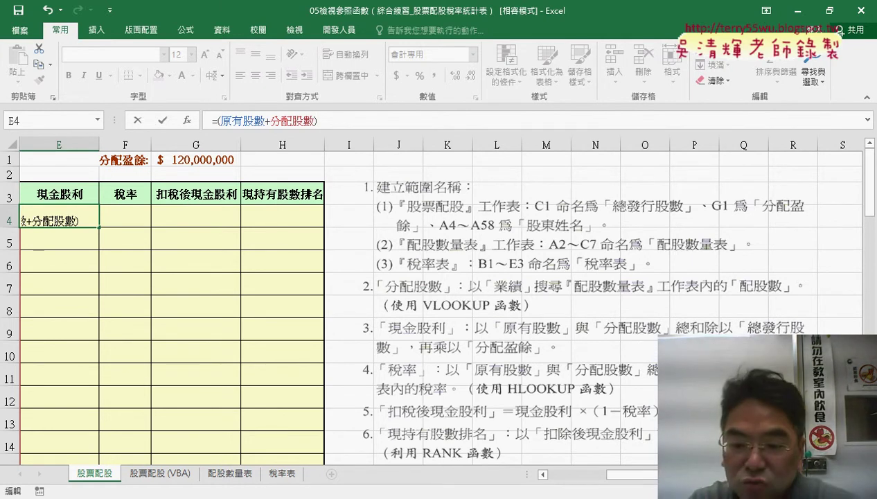
pyautogui.hscroll(-4, 600, 478)
pyautogui.click(369, 126)
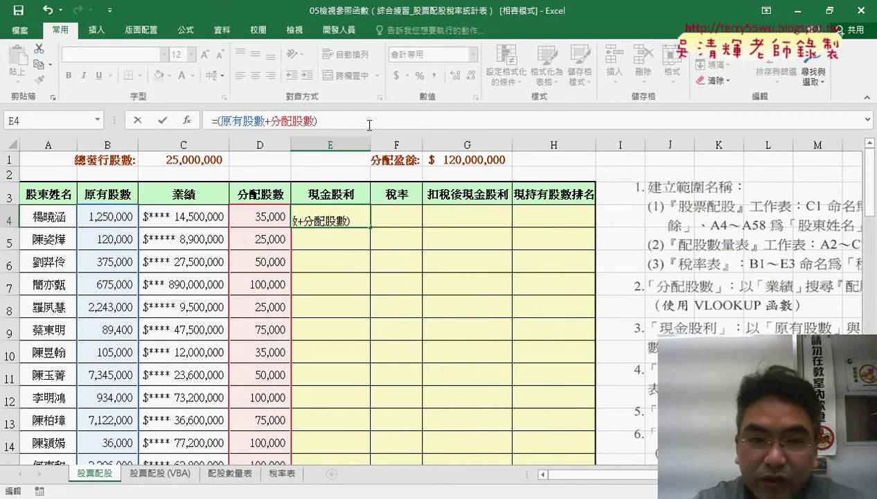
pyautogui.write('/')
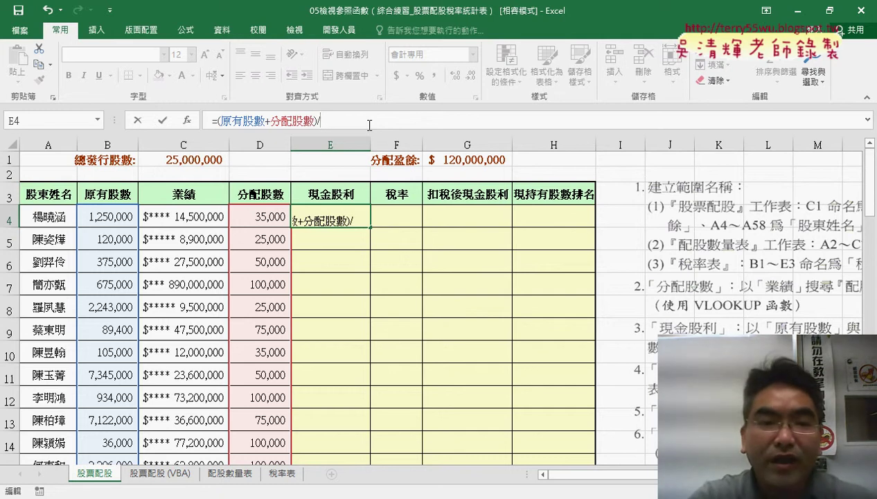
pyautogui.press('F3')
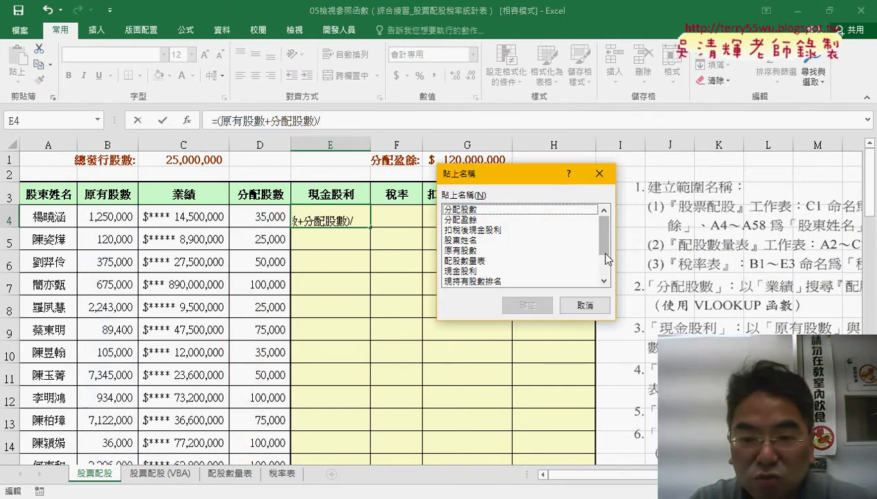
pyautogui.scroll(-2, 495, 277)
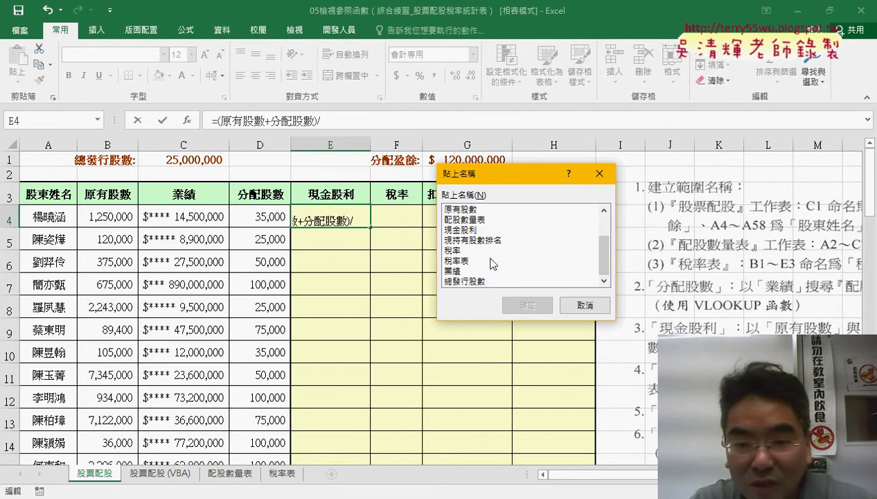
pyautogui.doubleClick(478, 280)
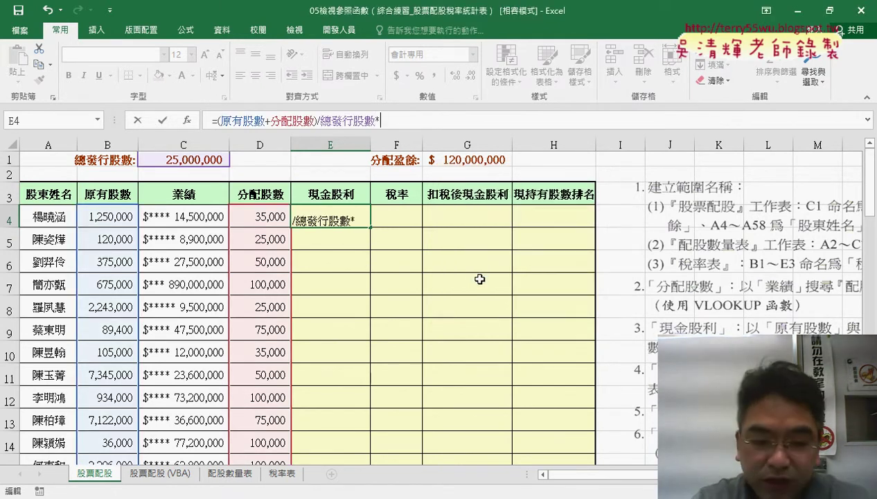
pyautogui.press('F3')
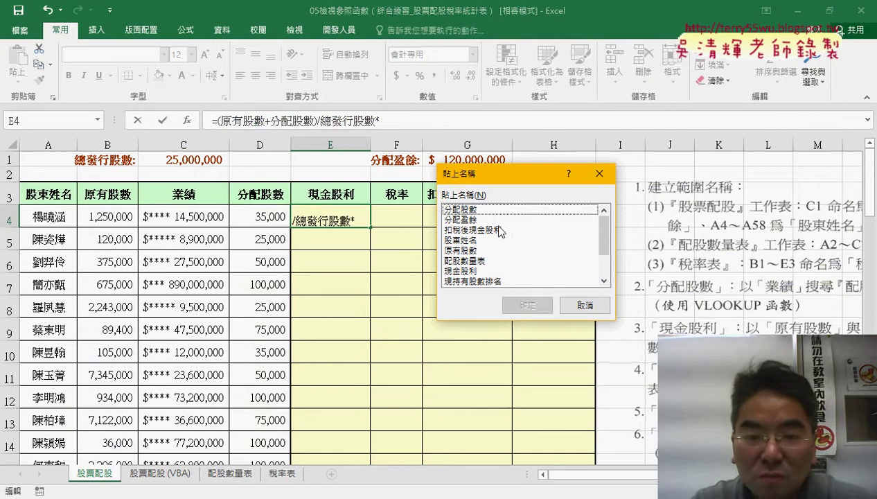
pyautogui.doubleClick(461, 219)
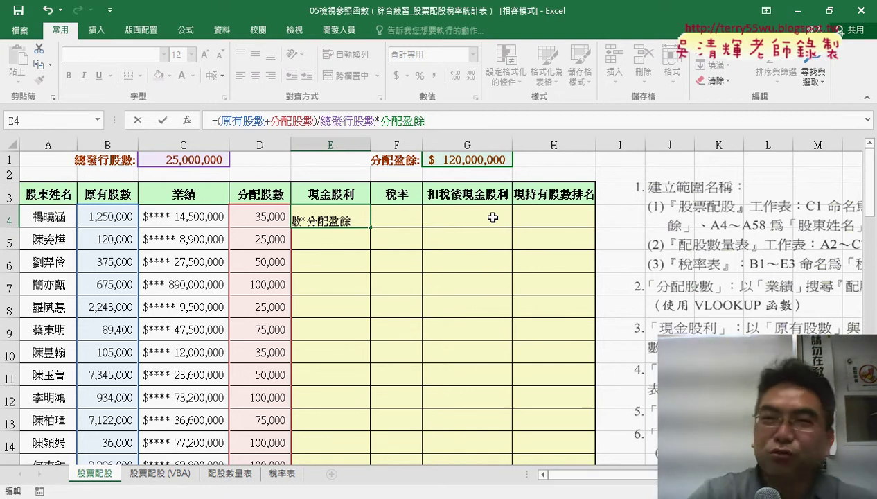
# Commit E4's cash-dividend formula and fill it down column E (696,000, 2,040,000…)
pyautogui.click(164, 122)
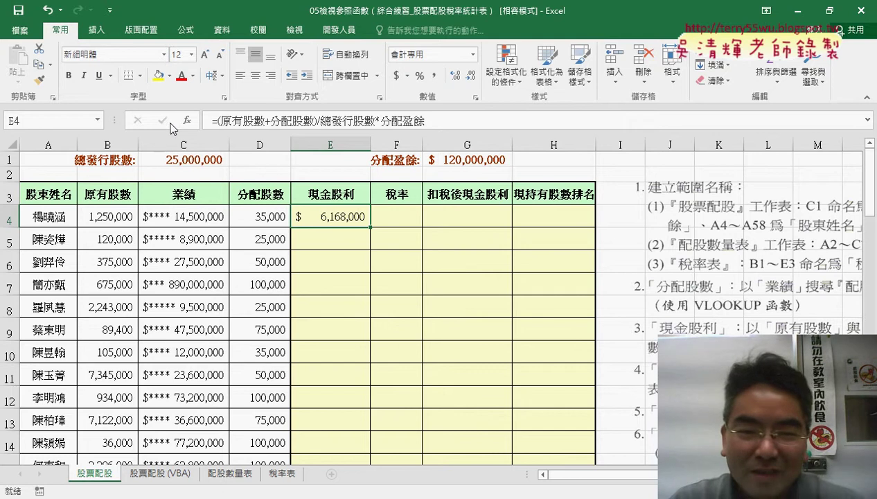
pyautogui.doubleClick(370, 230)
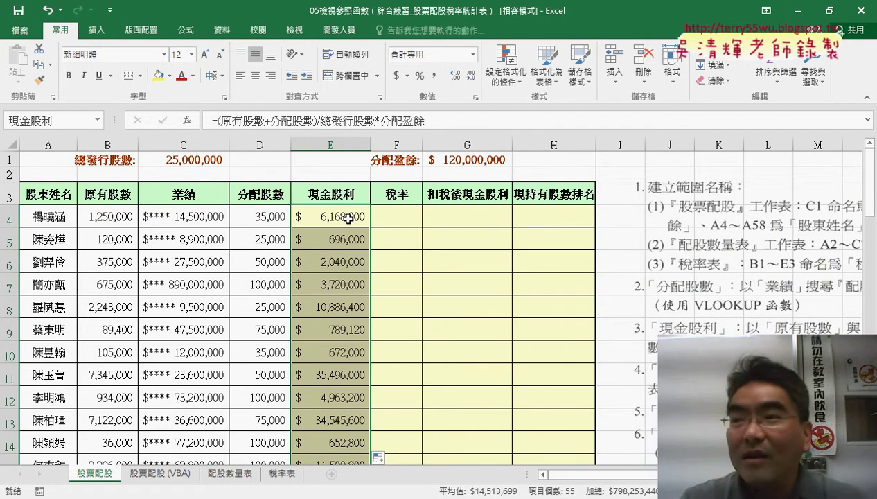
pyautogui.moveTo(393, 221); pyautogui.dragTo(393, 239)
pyautogui.click(393, 221)
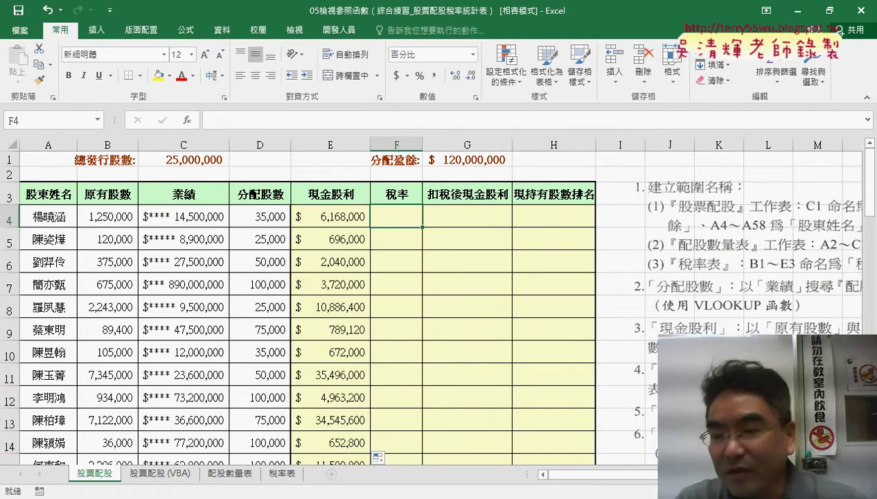
pyautogui.moveTo(599, 474); pyautogui.dragTo(627, 474)
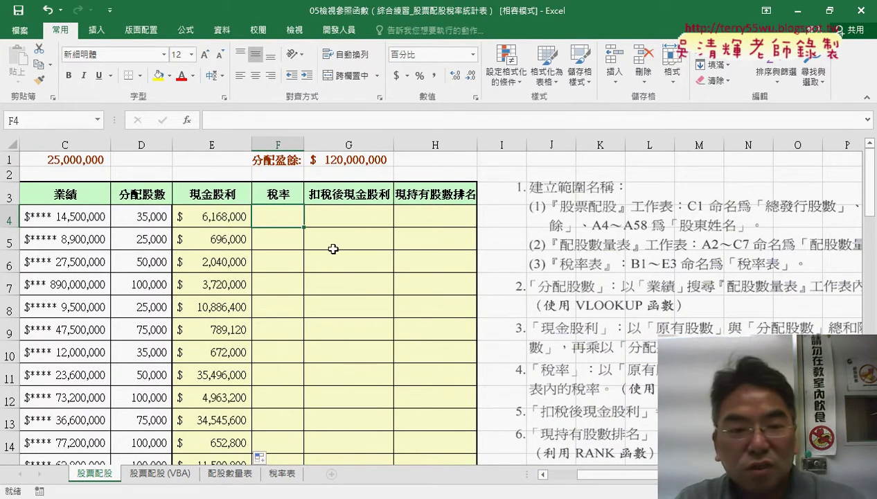
pyautogui.click(234, 220)
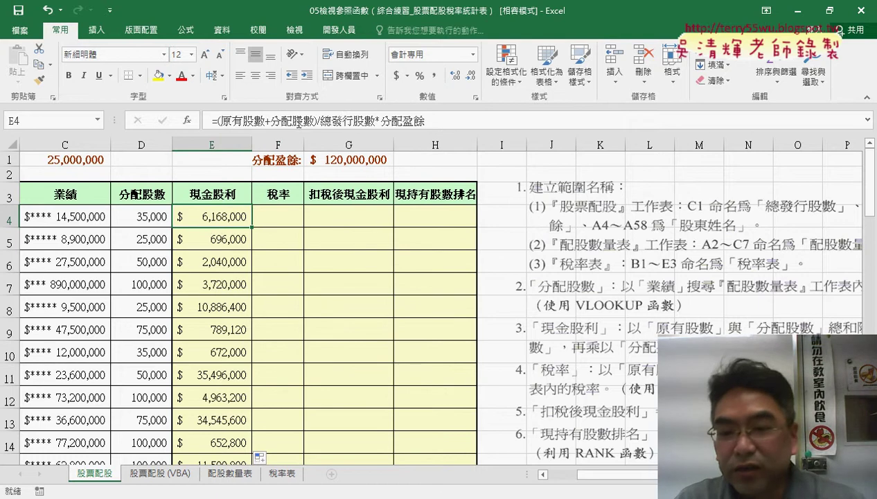
pyautogui.moveTo(599, 474); pyautogui.dragTo(626, 474)
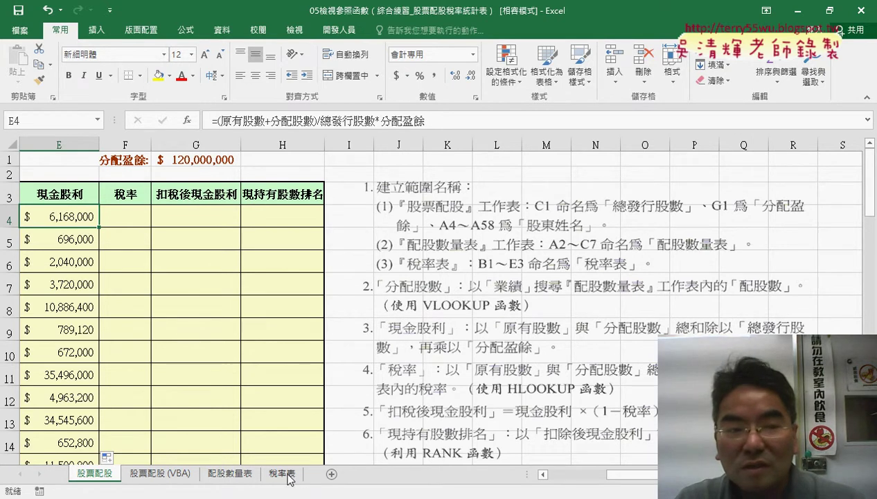
pyautogui.click(289, 478)
pyautogui.moveTo(45, 166); pyautogui.dragTo(43, 237)
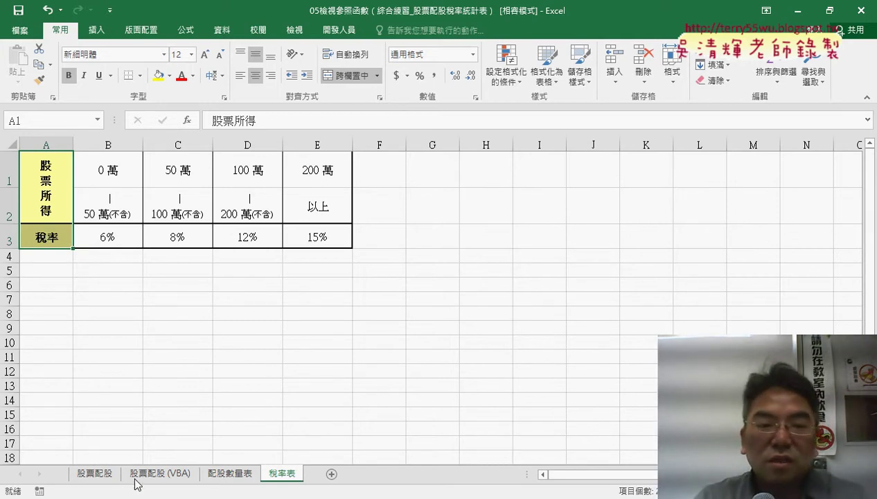
pyautogui.click(112, 473)
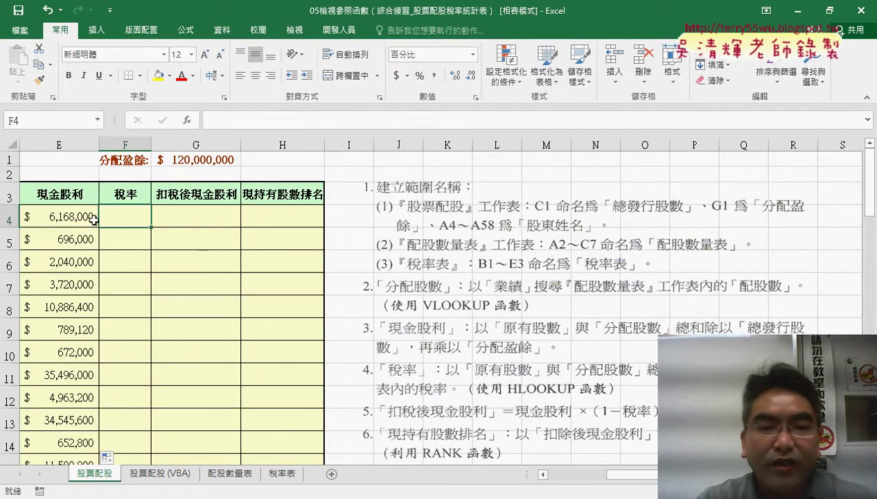
pyautogui.moveTo(216, 122); pyautogui.dragTo(320, 119)
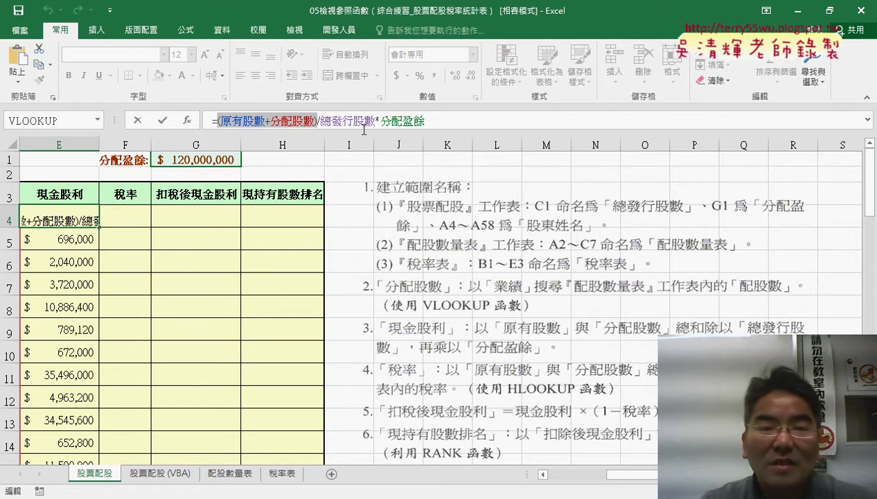
# Move to F4 and start an HLOOKUP with (原有股數+分配股數)/10000 as lookup value
pyautogui.press('Tab')
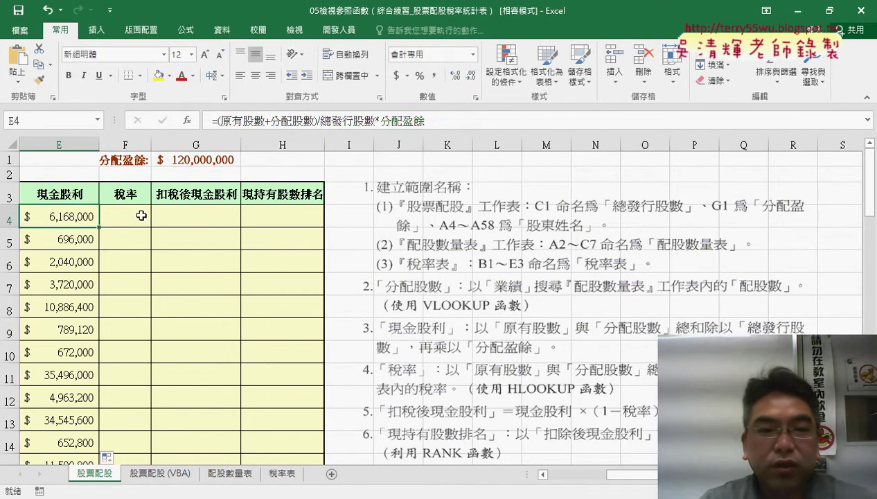
pyautogui.click(187, 120)
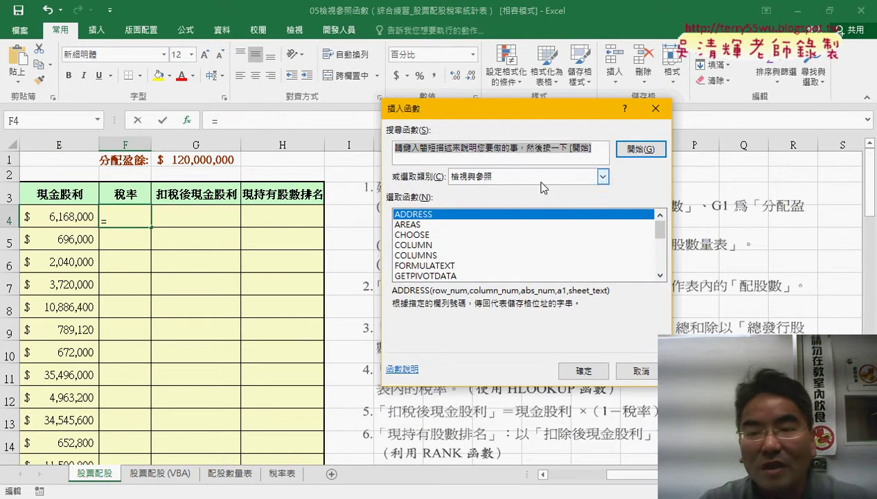
pyautogui.scroll(-1, 651, 235)
pyautogui.click(421, 256)
pyautogui.doubleClick(420, 257)
pyautogui.rightClick(438, 168)
pyautogui.click(459, 207)
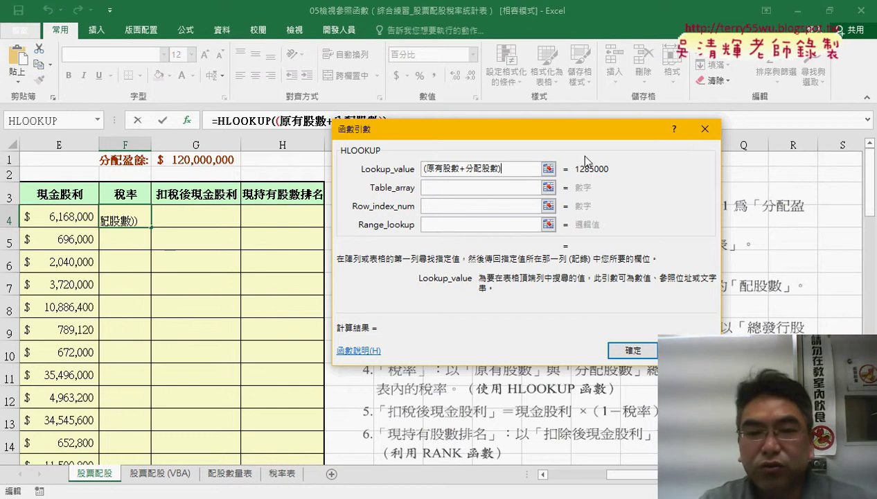
pyautogui.moveTo(568, 131); pyautogui.dragTo(497, 91)
pyautogui.write('/')
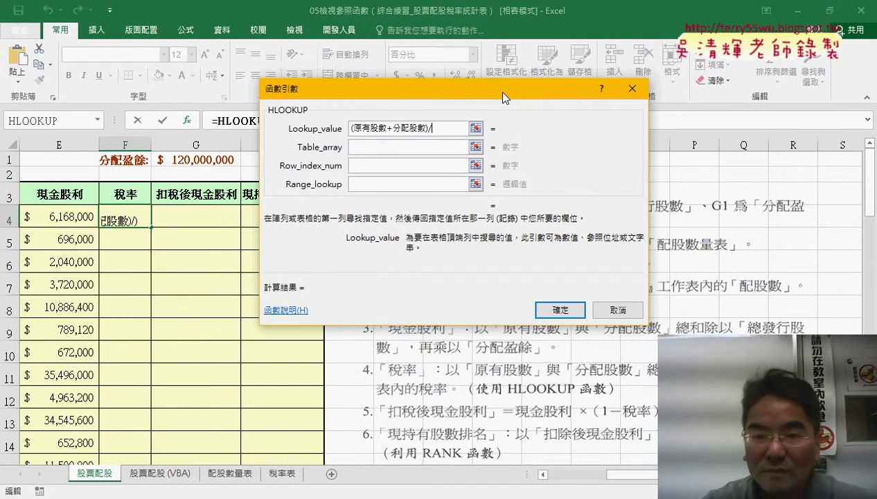
pyautogui.write('1000')
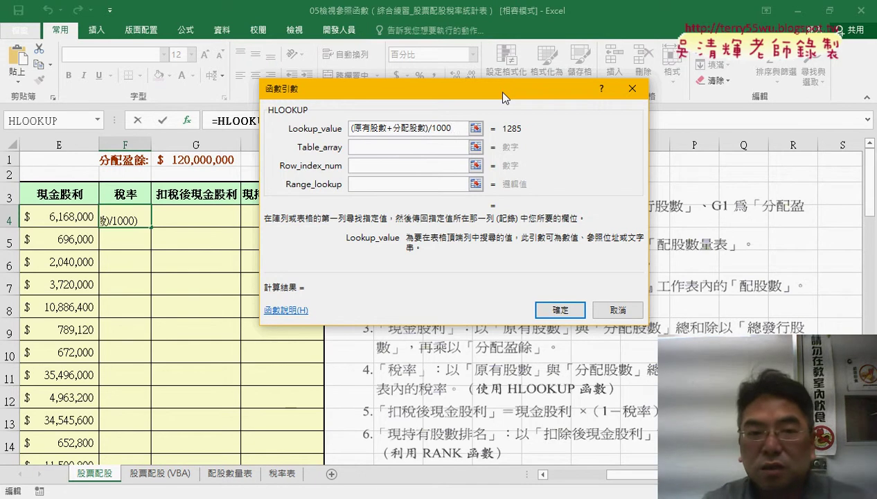
pyautogui.write('0')
# Set the HLOOKUP table array to 稅率表 and check its tax brackets
pyautogui.click(412, 148)
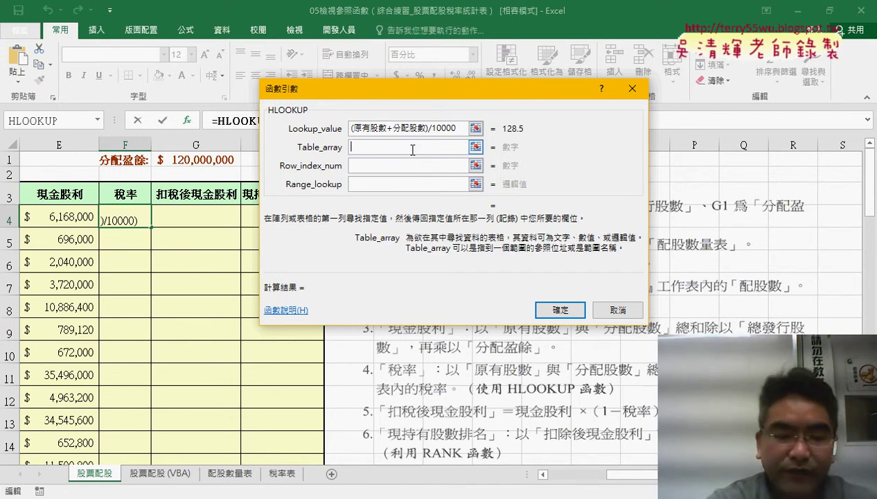
pyautogui.press('F3')
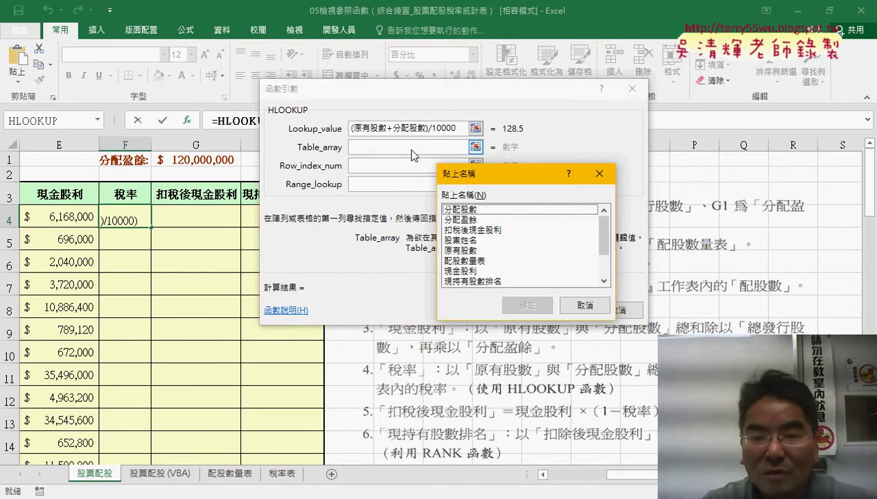
pyautogui.moveTo(603, 246); pyautogui.dragTo(603, 270)
pyautogui.doubleClick(461, 260)
pyautogui.click(404, 164)
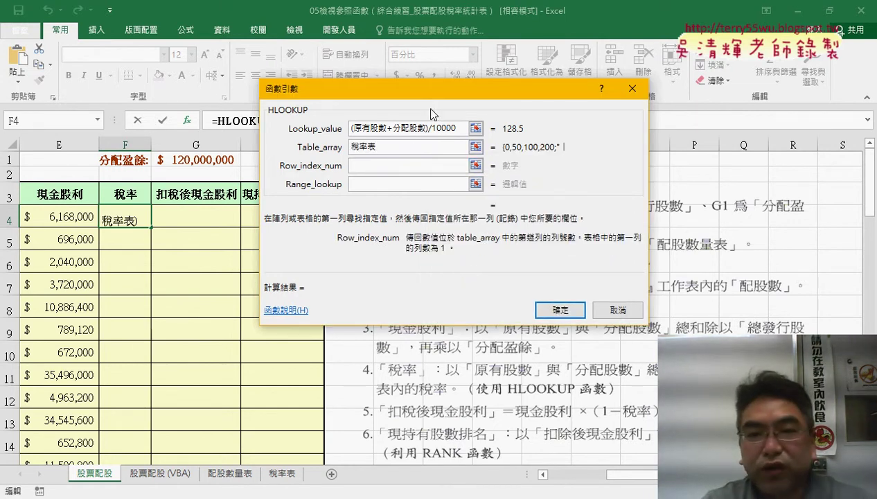
pyautogui.moveTo(433, 90); pyautogui.dragTo(572, 51)
pyautogui.click(524, 111)
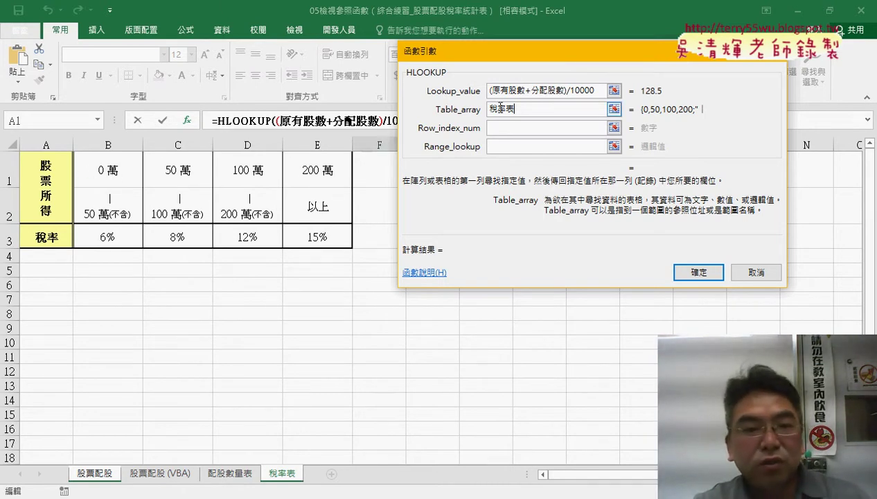
pyautogui.click(522, 128)
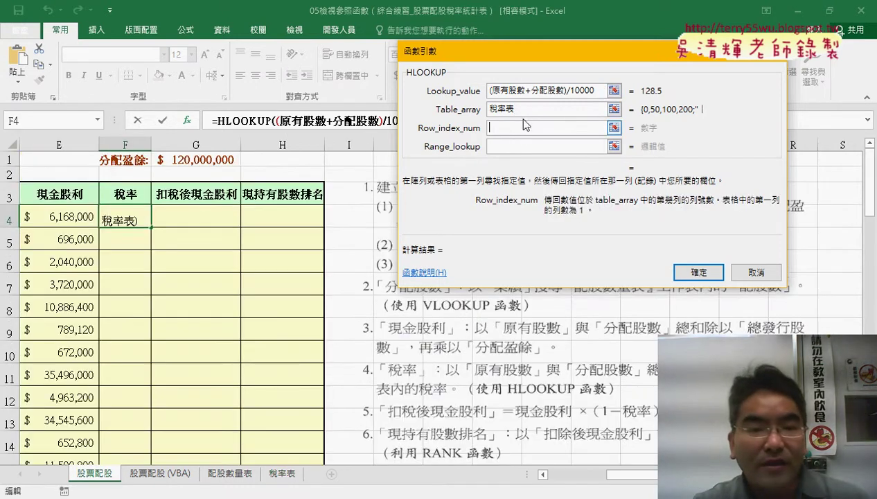
pyautogui.click(532, 109)
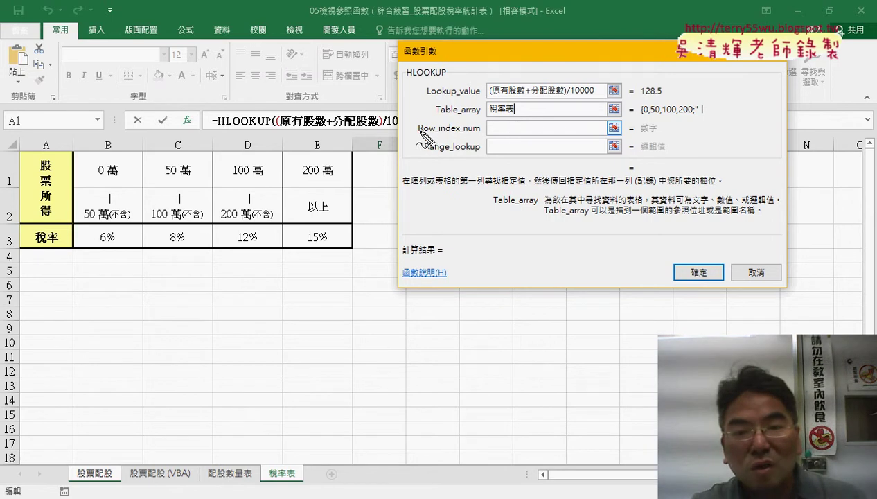
pyautogui.moveTo(418, 131); pyautogui.dragTo(434, 128)
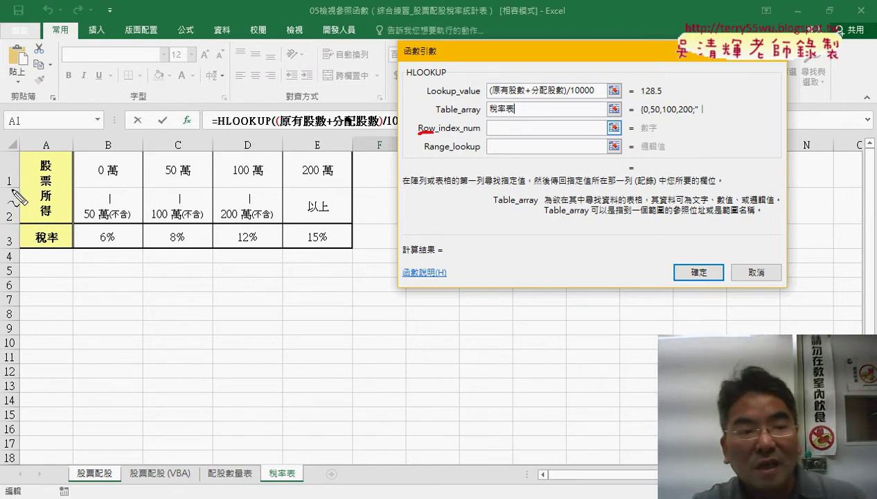
pyautogui.moveTo(21, 175)
pyautogui.mouseDown()
pyautogui.moveTo(11, 190)
pyautogui.moveTo(12, 249)
pyautogui.mouseUp()
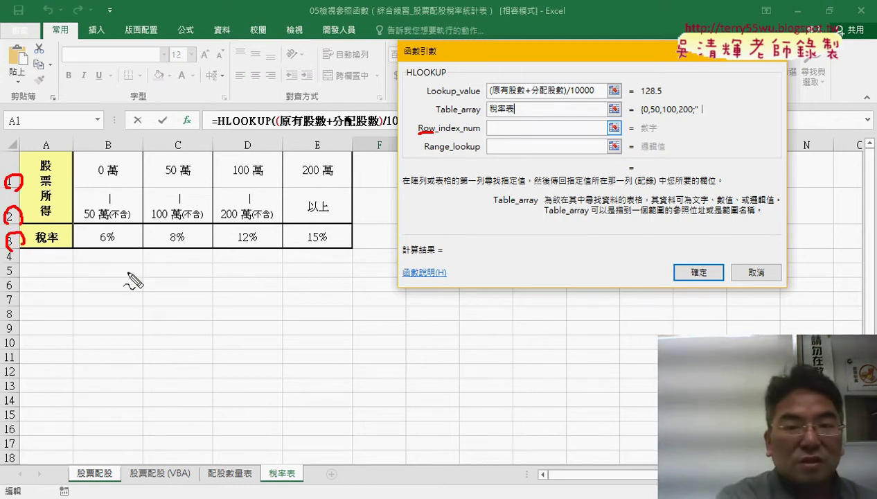
pyautogui.press('Escape')
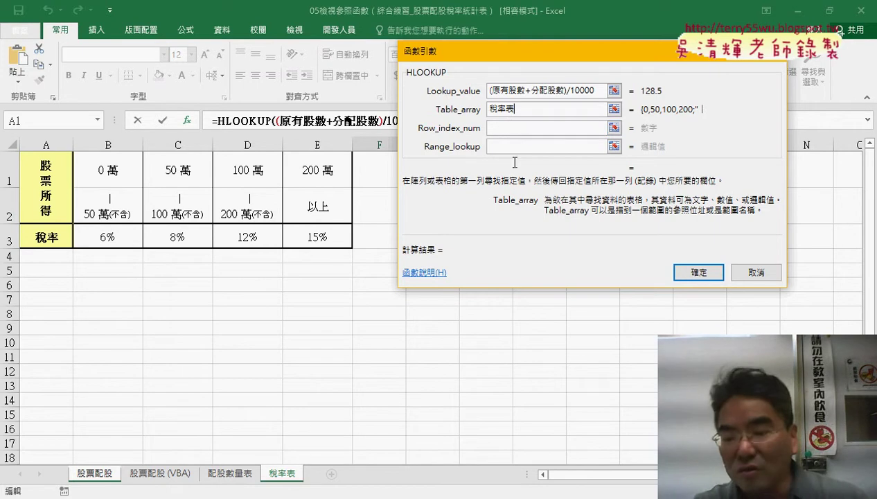
pyautogui.click(525, 127)
# Enter row index 3 and range lookup 1 instead of 0, then confirm F4 showing 12%
pyautogui.write('3')
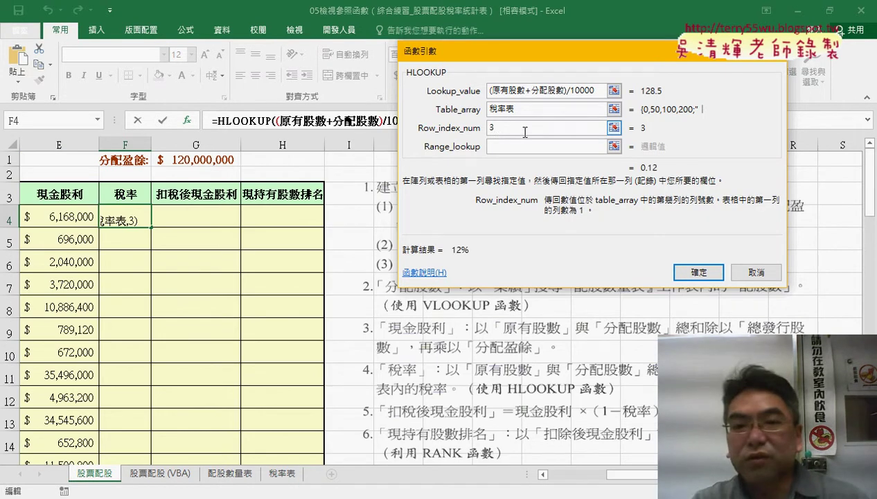
pyautogui.click(534, 146)
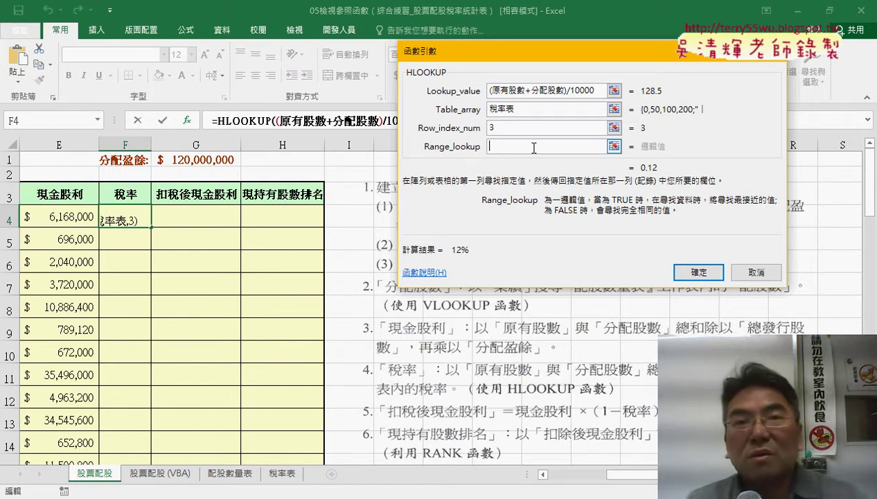
pyautogui.write('0')
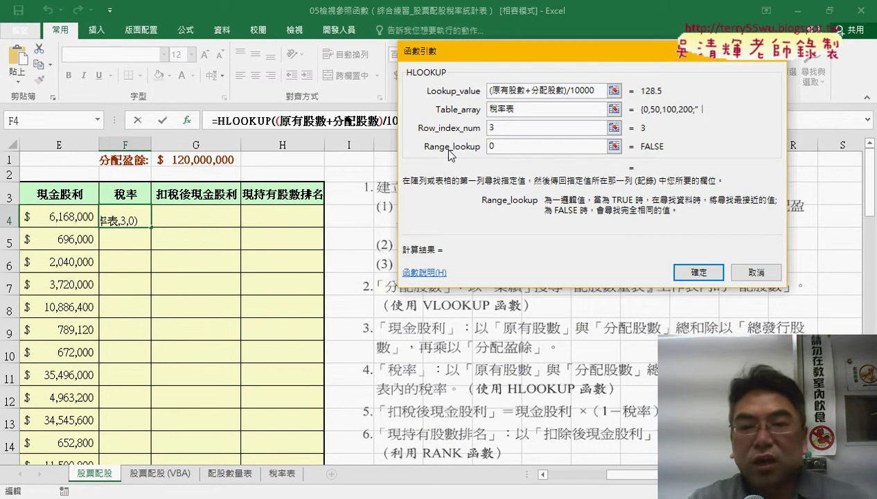
pyautogui.moveTo(427, 155)
pyautogui.mouseDown()
pyautogui.moveTo(532, 216)
pyautogui.moveTo(693, 221)
pyautogui.moveTo(606, 220)
pyautogui.mouseUp()
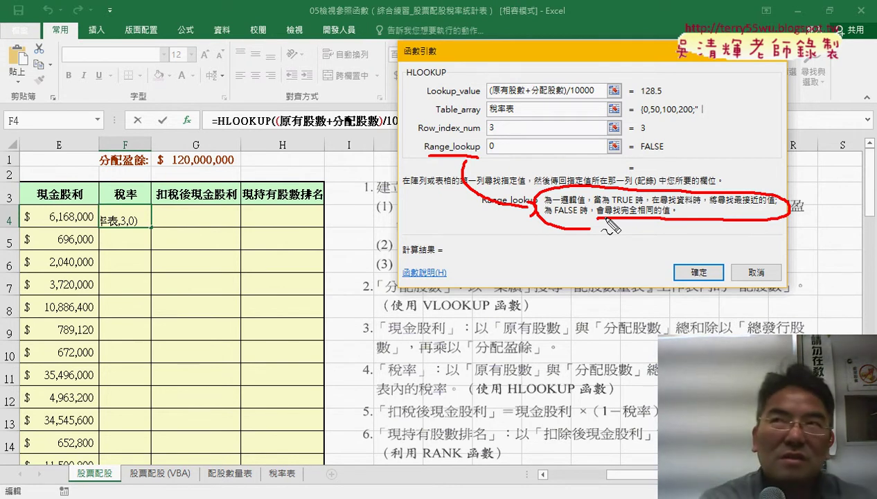
pyautogui.press('Escape')
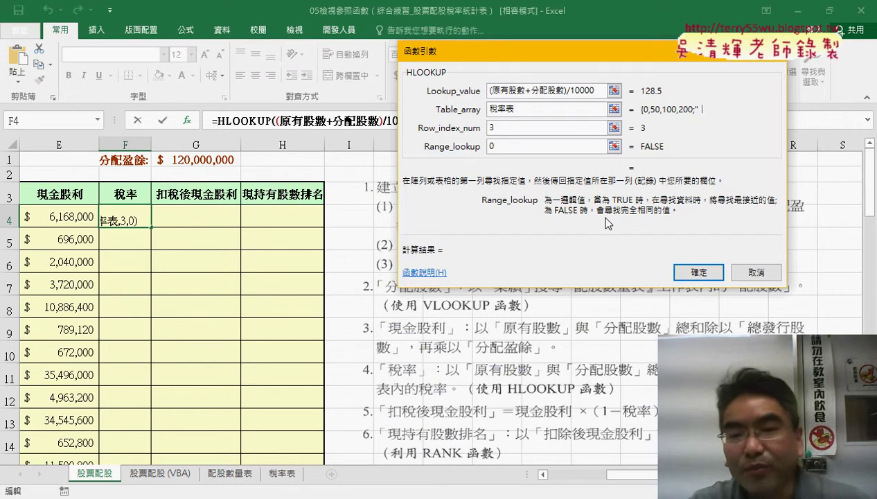
pyautogui.press('BackSpace')
pyautogui.write('1')
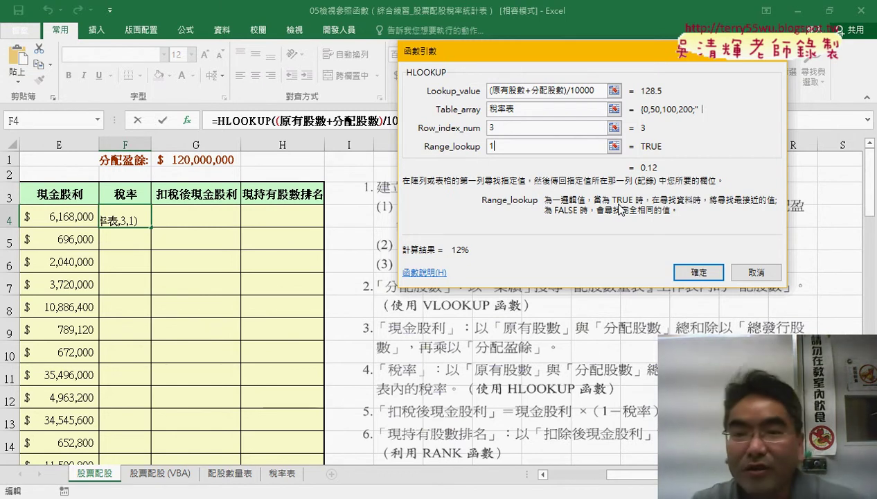
pyautogui.click(685, 270)
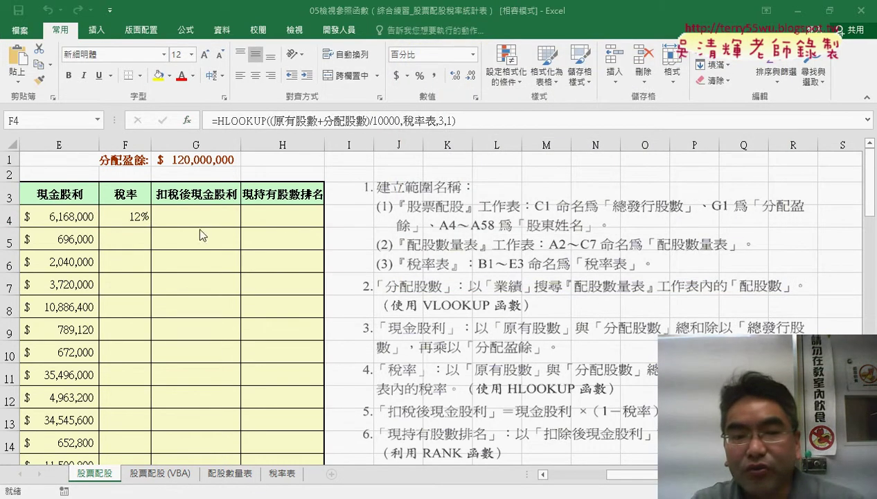
# Fill the tax rates down column F and begin G4 as =現金股利*(1-
pyautogui.doubleClick(150, 228)
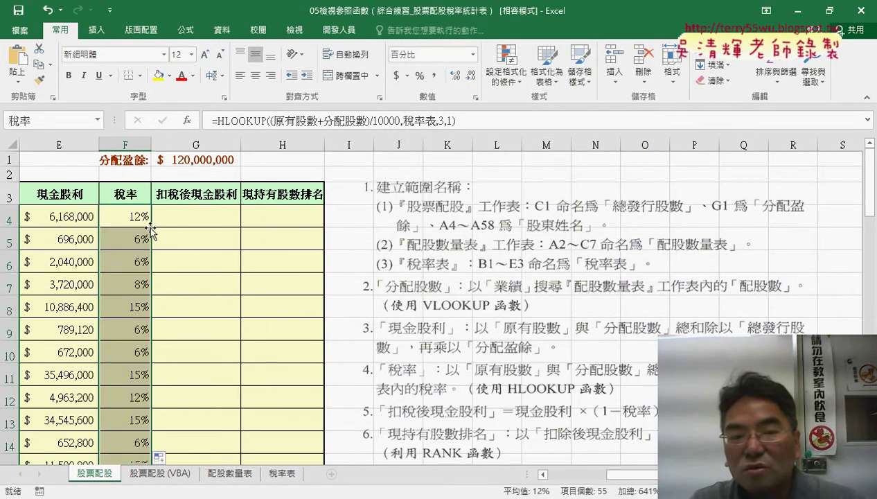
pyautogui.click(204, 215)
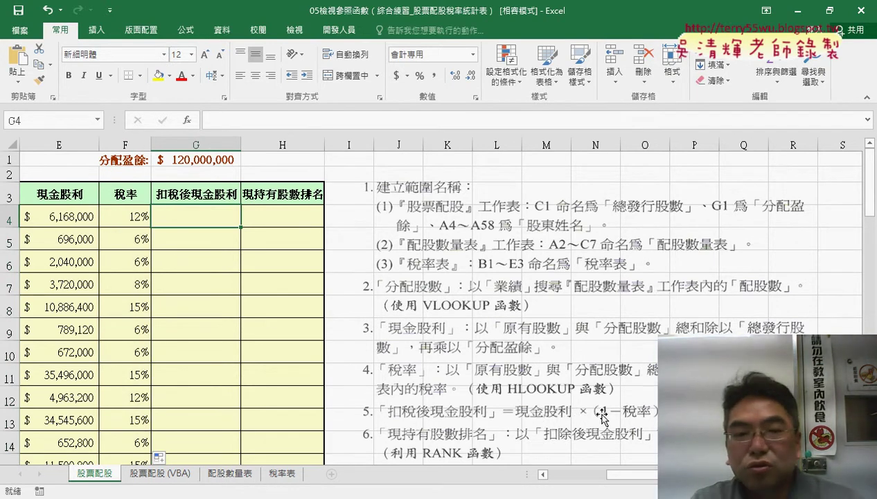
pyautogui.click(242, 119)
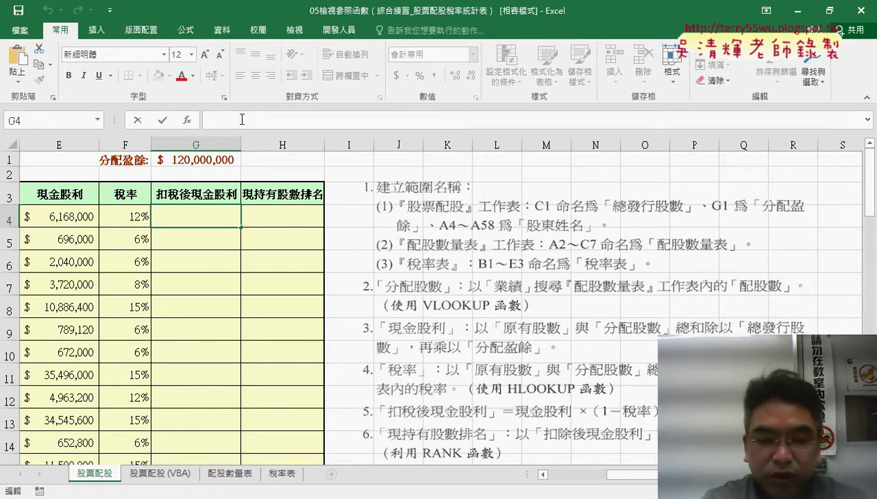
pyautogui.write('=')
pyautogui.press('F3')
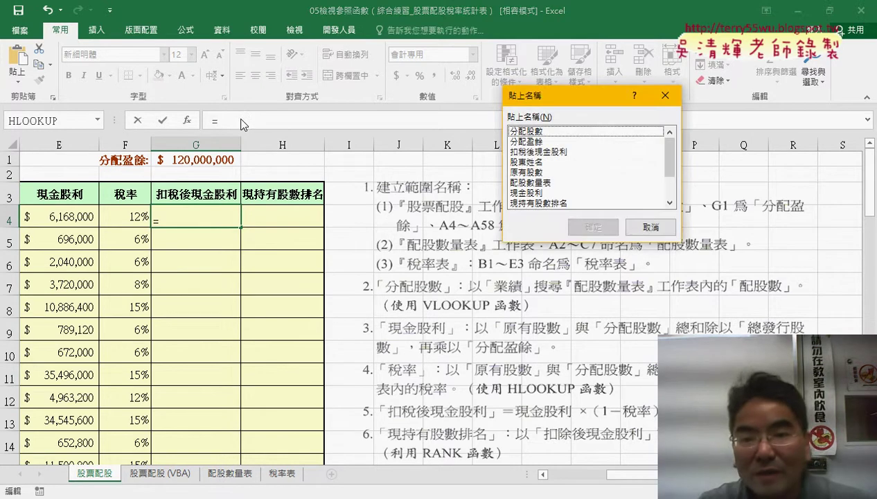
pyautogui.click(527, 193)
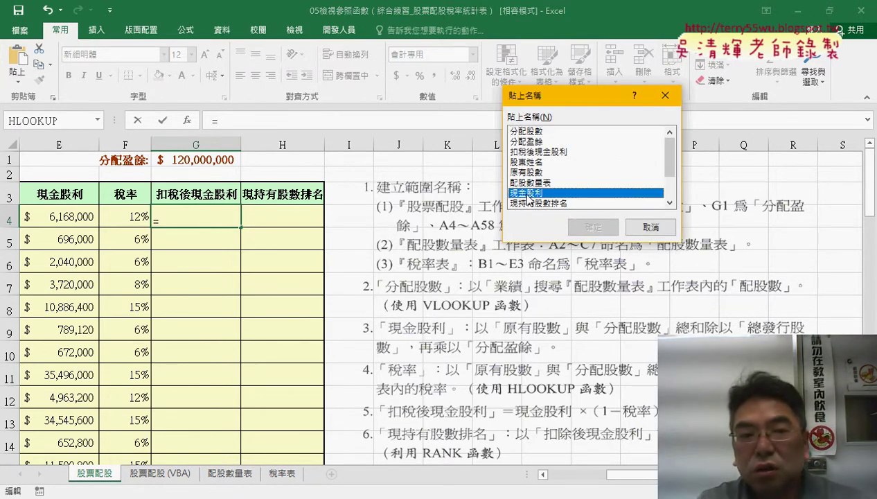
pyautogui.click(590, 227)
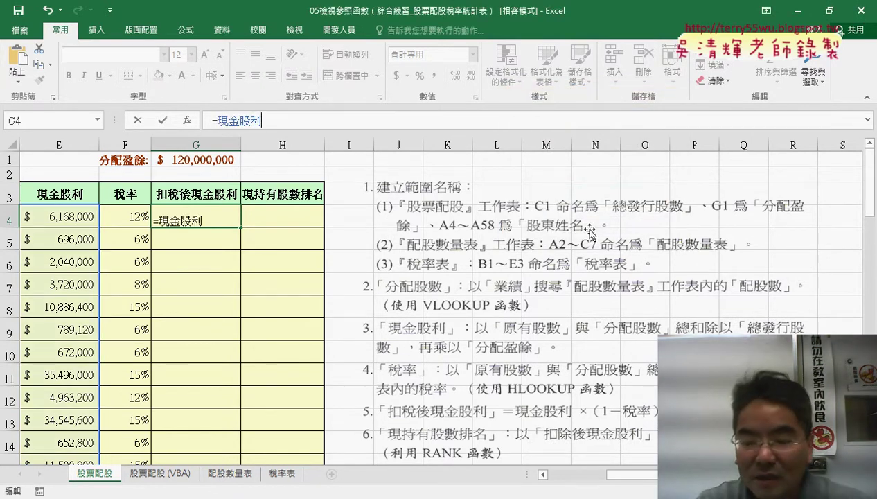
pyautogui.write('*')
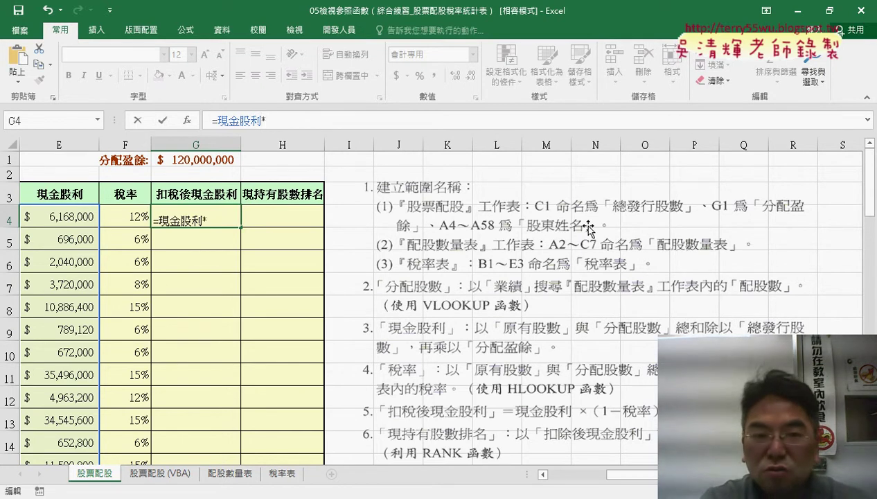
pyautogui.write('(1')
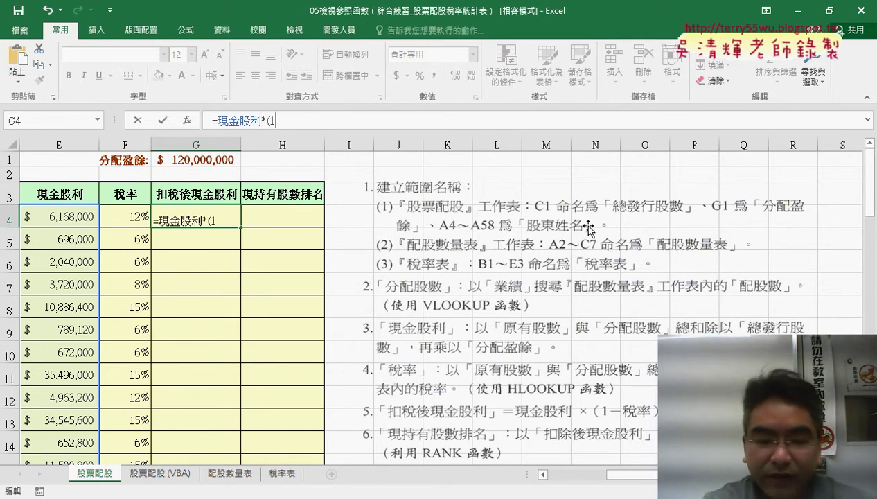
pyautogui.write('-')
# Finish G4 as =現金股利*(1-稅率) and commit it, showing 5,427,840
pyautogui.press('F3')
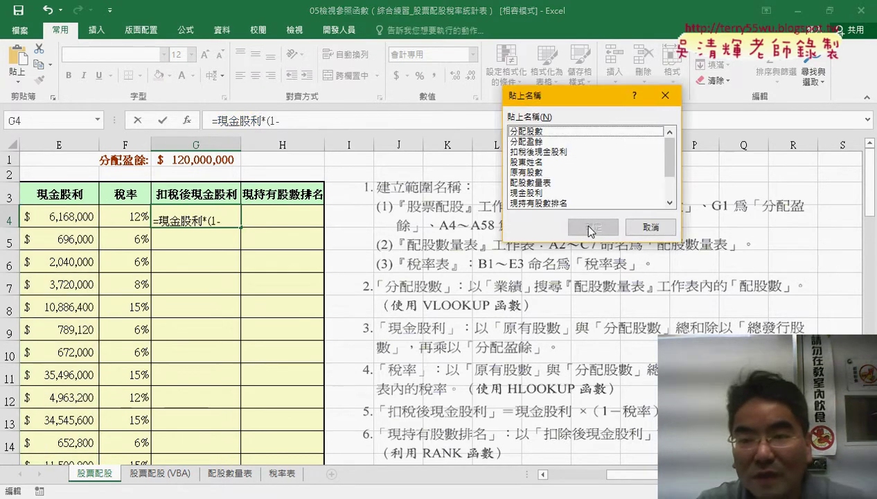
pyautogui.scroll(-1, 671, 162)
pyautogui.scroll(-1, 670, 163)
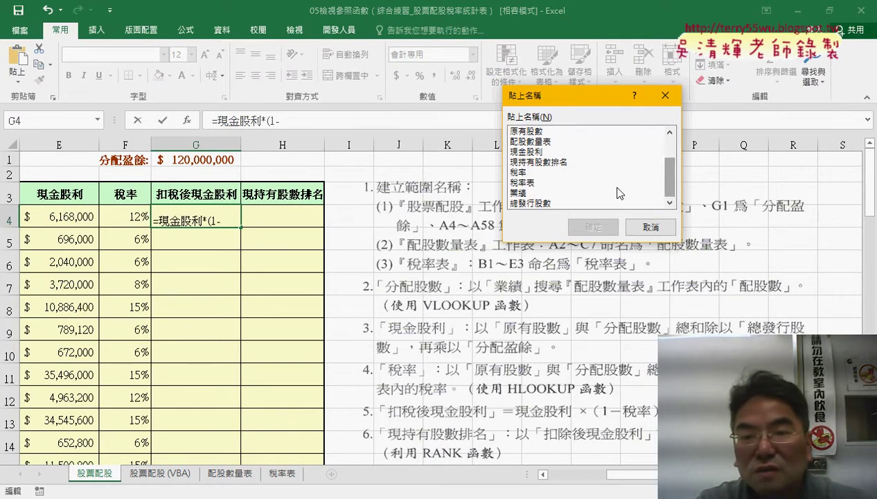
pyautogui.click(530, 173)
pyautogui.click(592, 228)
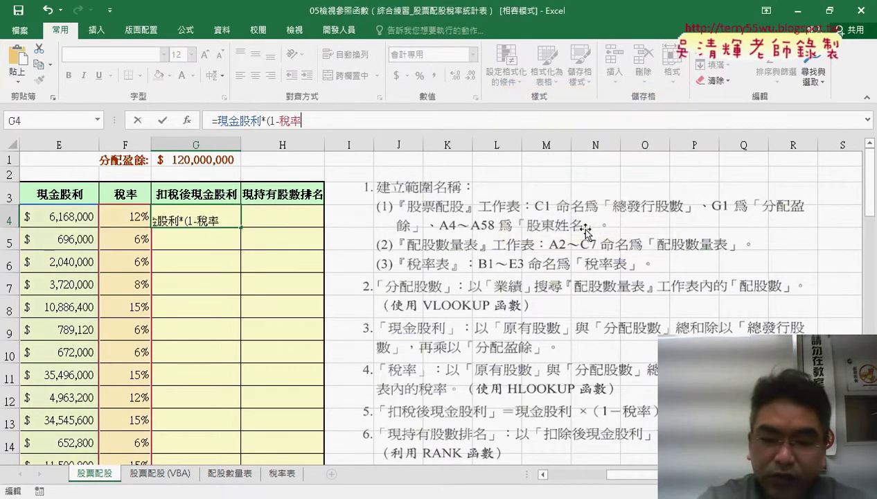
pyautogui.write(')')
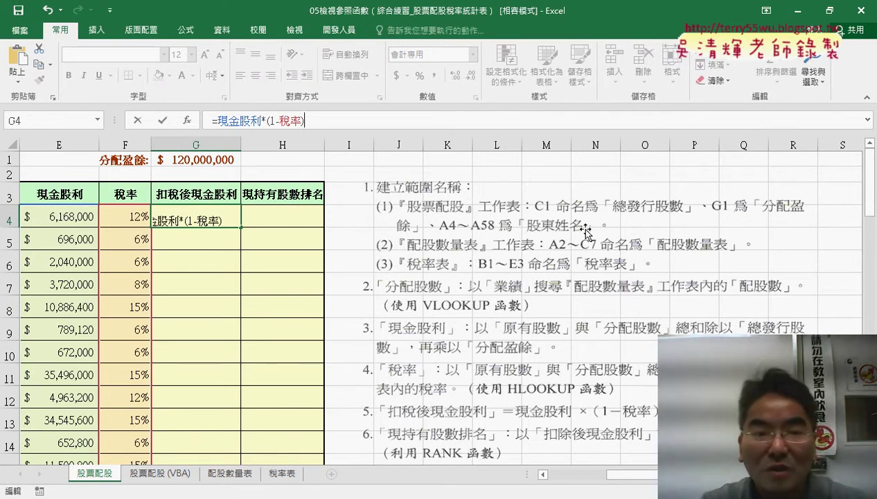
pyautogui.click(162, 121)
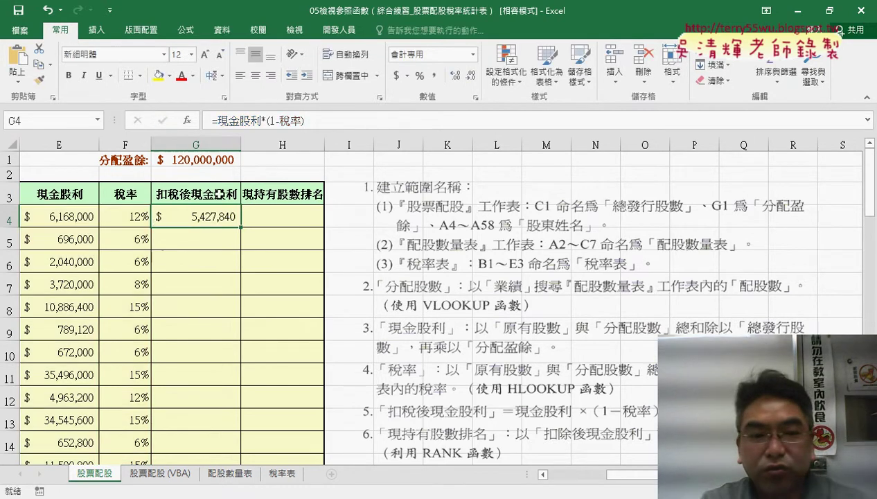
# Fill G4's formula down column G and move the instructions picture aside
pyautogui.doubleClick(240, 227)
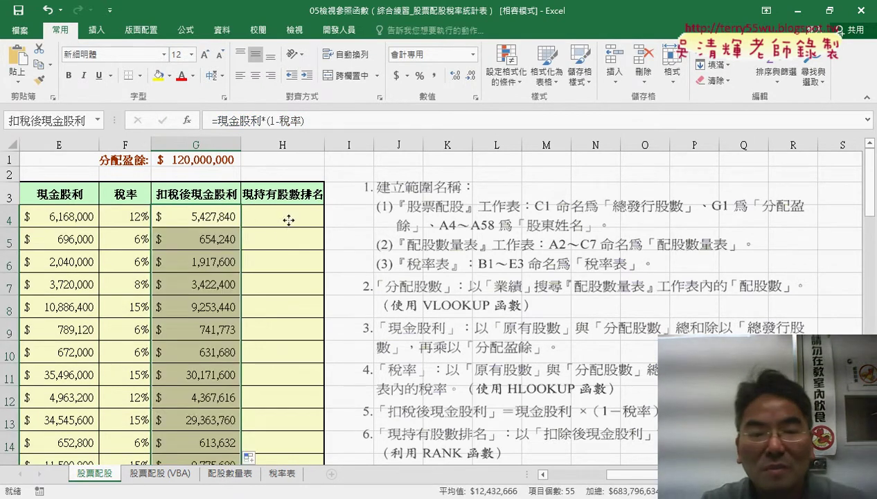
pyautogui.click(271, 215)
pyautogui.click(266, 213)
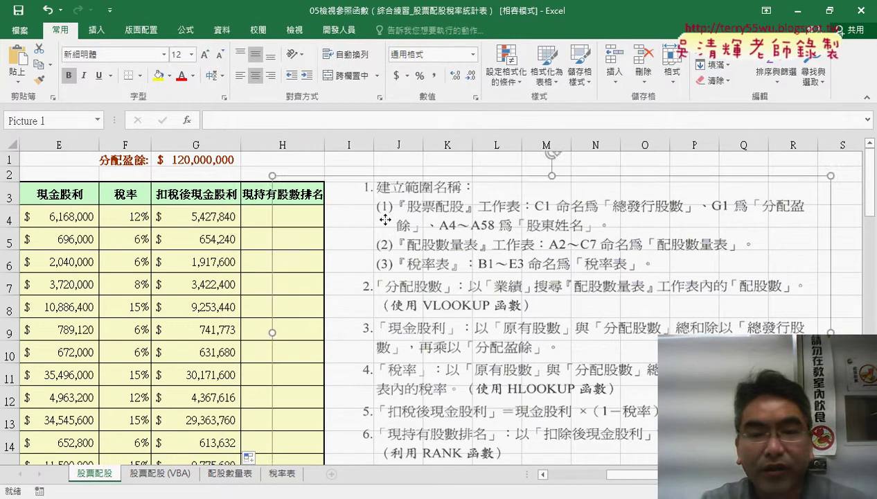
pyautogui.moveTo(277, 214); pyautogui.dragTo(406, 209)
pyautogui.click(308, 219)
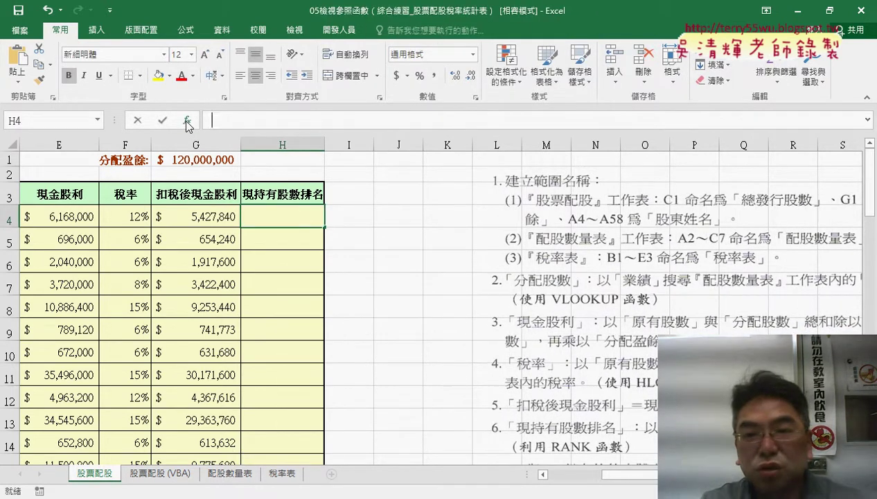
# Enter =RANK.EQ(G4,扣稅後現金股利) in H4 from the Statistical category, ranking 35th
pyautogui.click(186, 121)
pyautogui.click(558, 99)
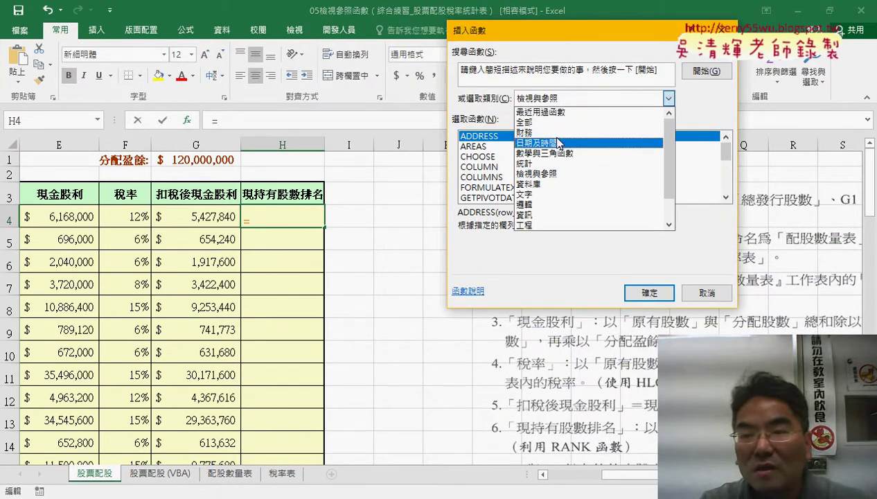
pyautogui.click(549, 164)
pyautogui.moveTo(725, 148); pyautogui.dragTo(726, 182)
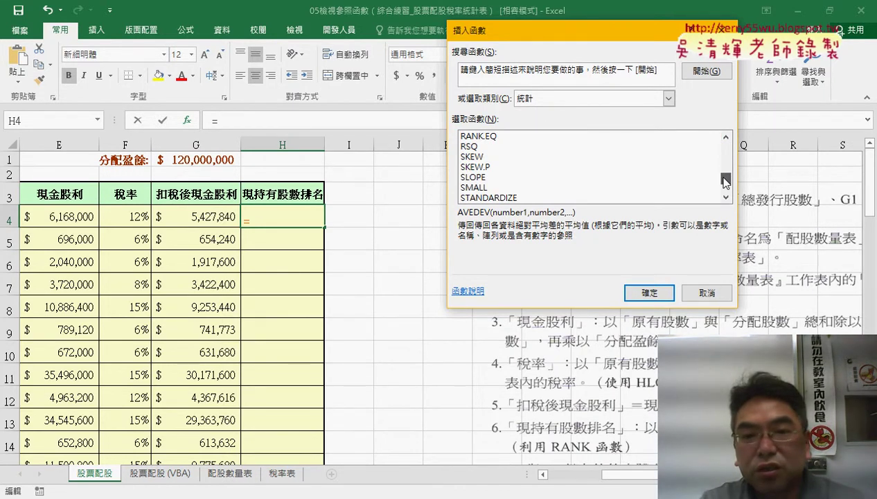
pyautogui.click(479, 135)
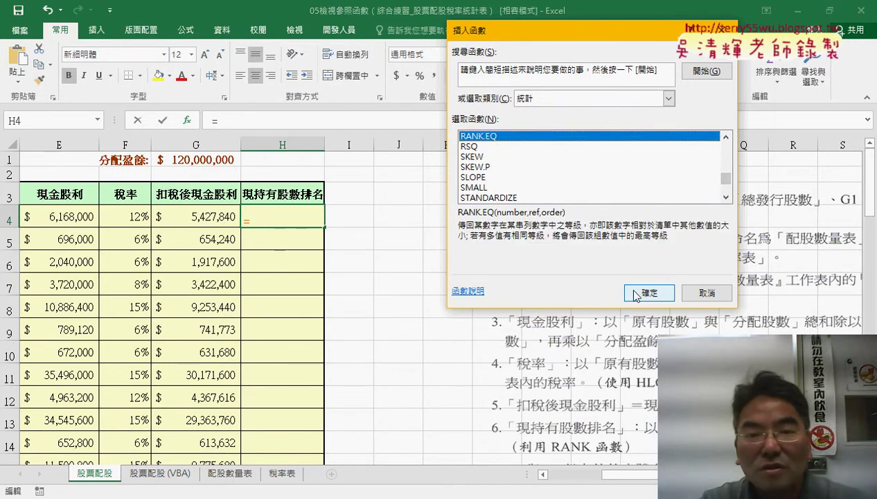
pyautogui.click(635, 293)
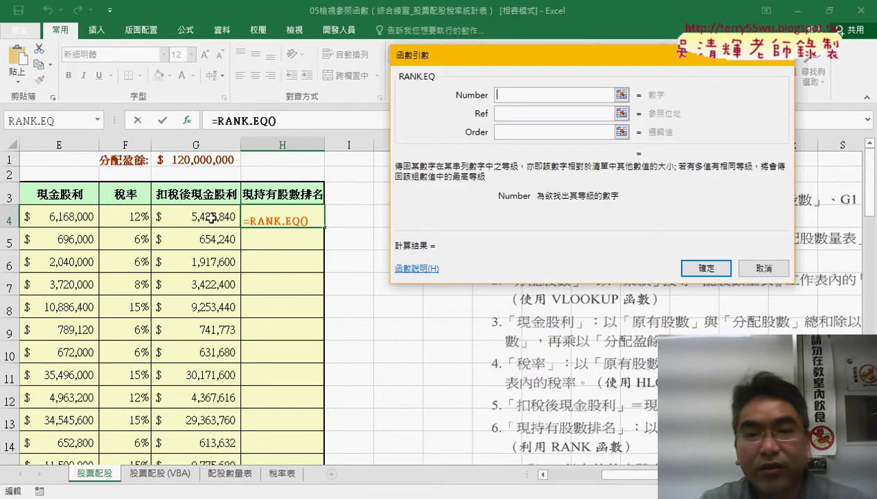
pyautogui.click(211, 217)
pyautogui.click(514, 115)
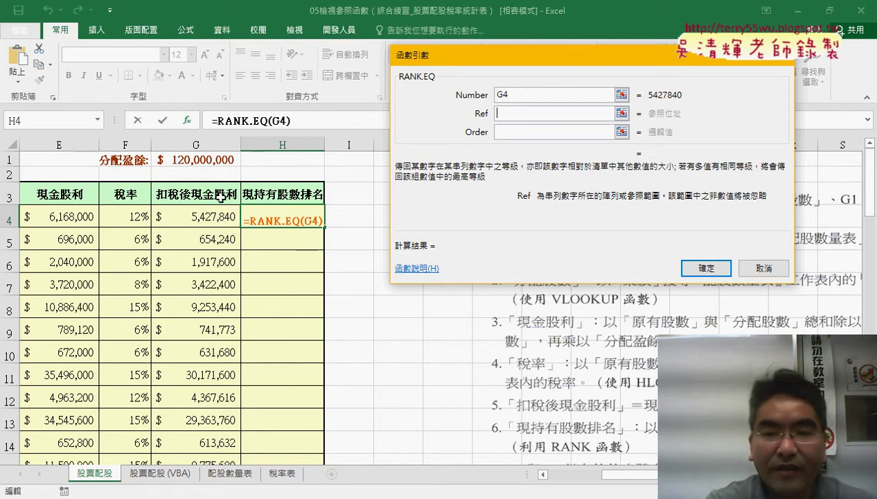
pyautogui.press('F3')
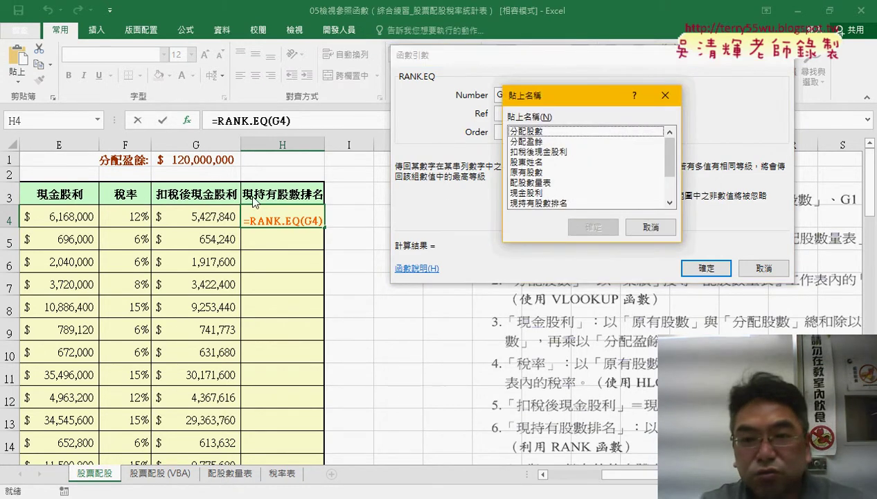
pyautogui.doubleClick(555, 151)
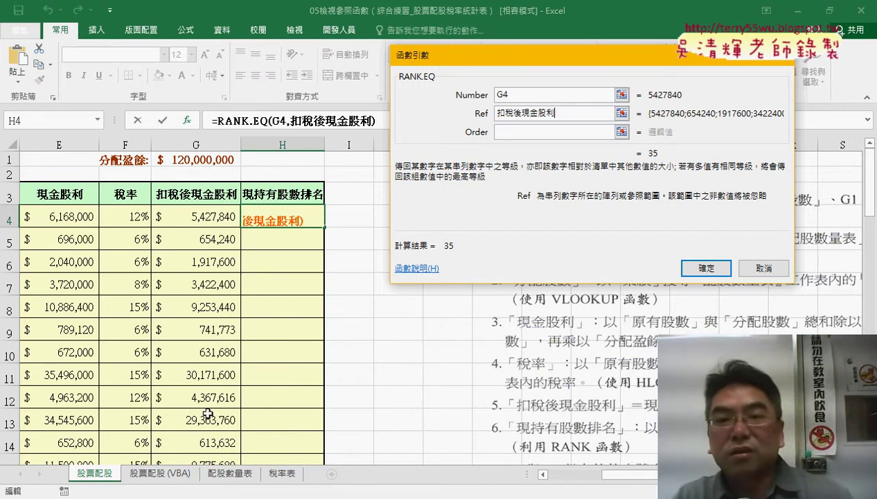
pyautogui.doubleClick(563, 115)
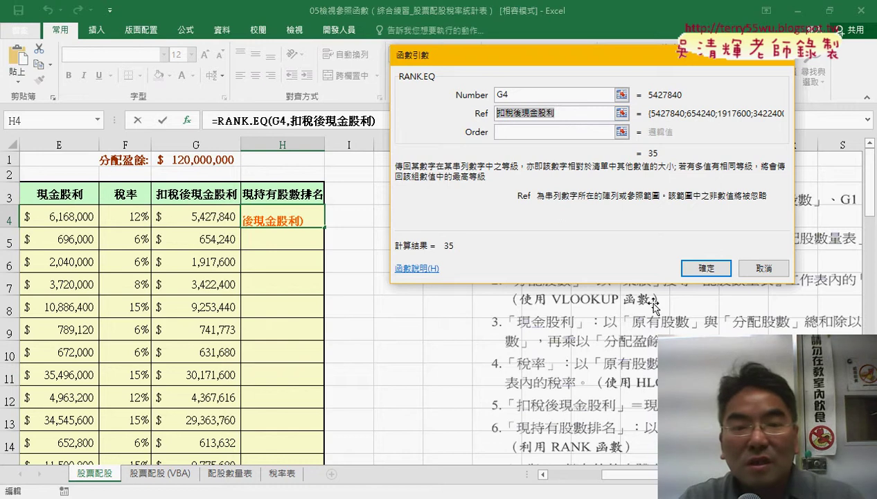
pyautogui.click(702, 268)
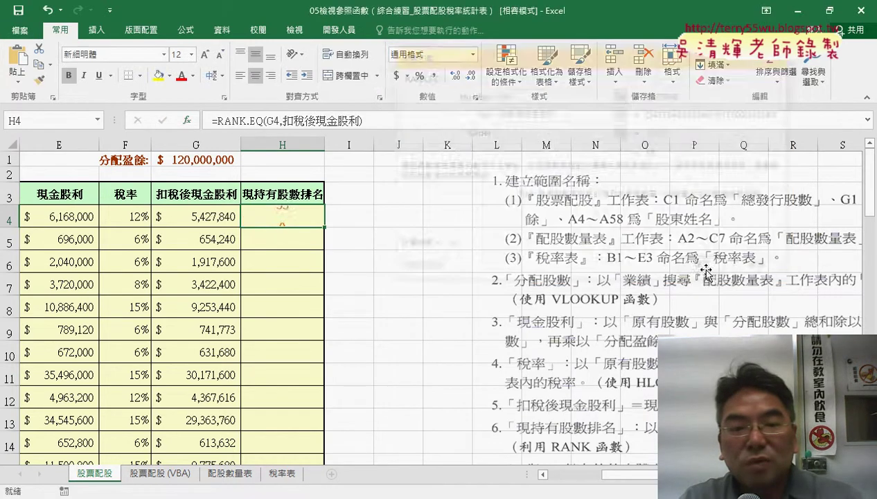
# Fill H4's RANK.EQ formula down to H58, glance at the 股票配股 (VBA) sheet, and come back
pyautogui.doubleClick(325, 226)
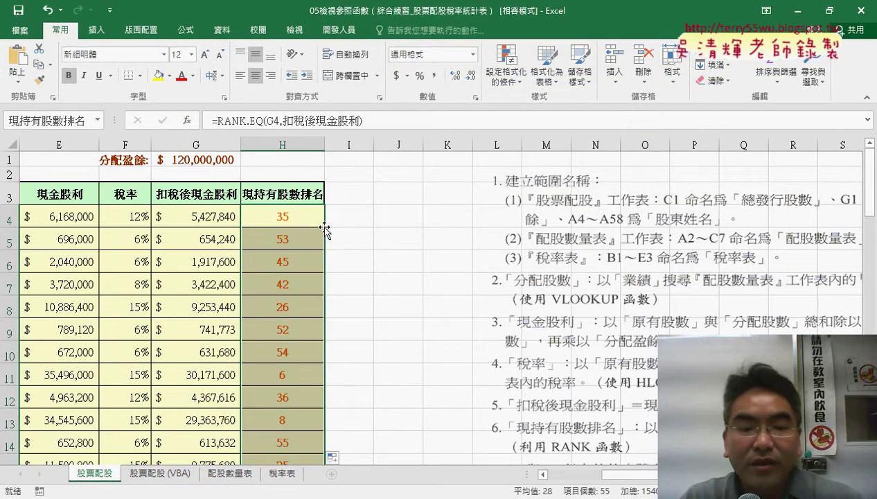
pyautogui.click(164, 473)
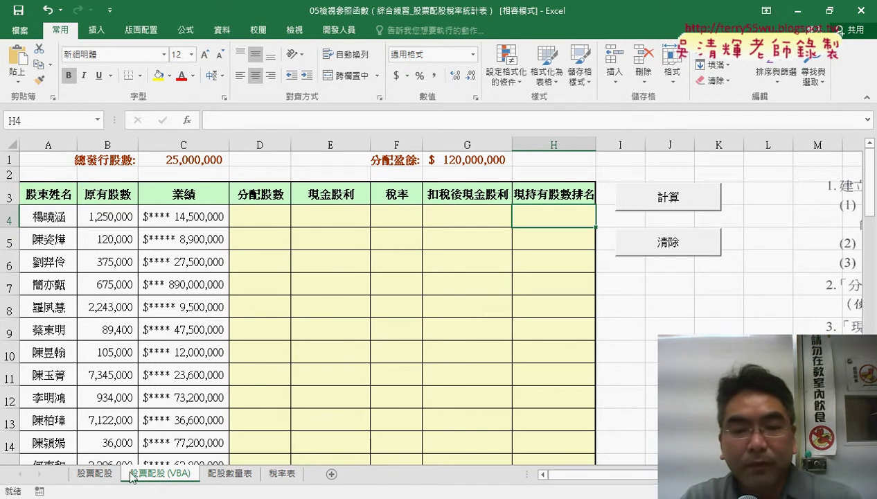
pyautogui.click(97, 473)
pyautogui.hscroll(-4, 295, 272)
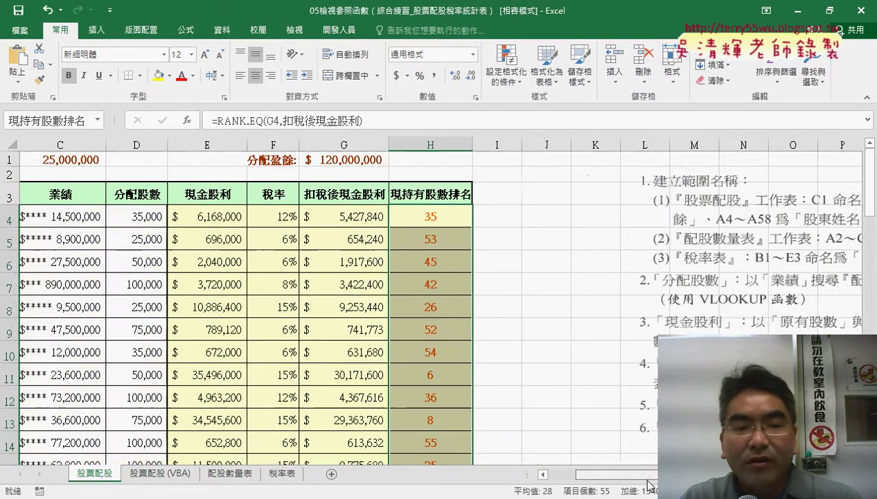
pyautogui.click(255, 217)
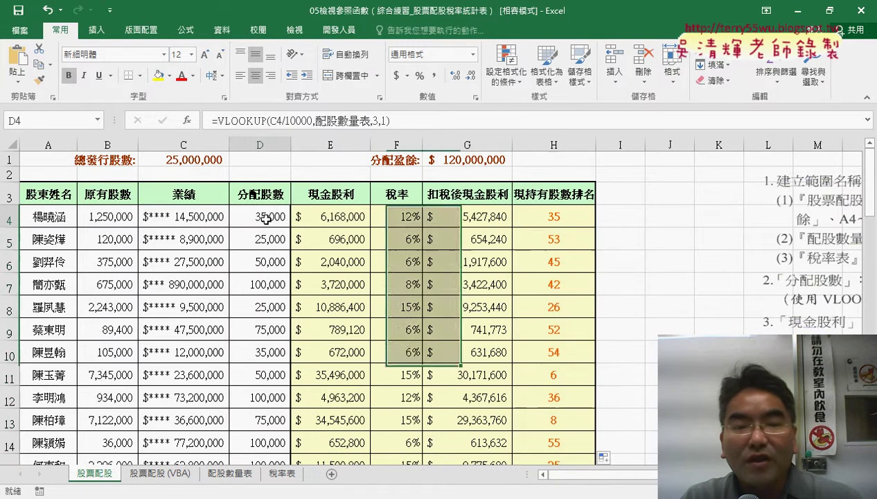
pyautogui.click(264, 239)
pyautogui.click(268, 261)
pyautogui.click(268, 238)
pyautogui.click(270, 216)
pyautogui.click(268, 235)
pyautogui.click(270, 216)
pyautogui.click(270, 239)
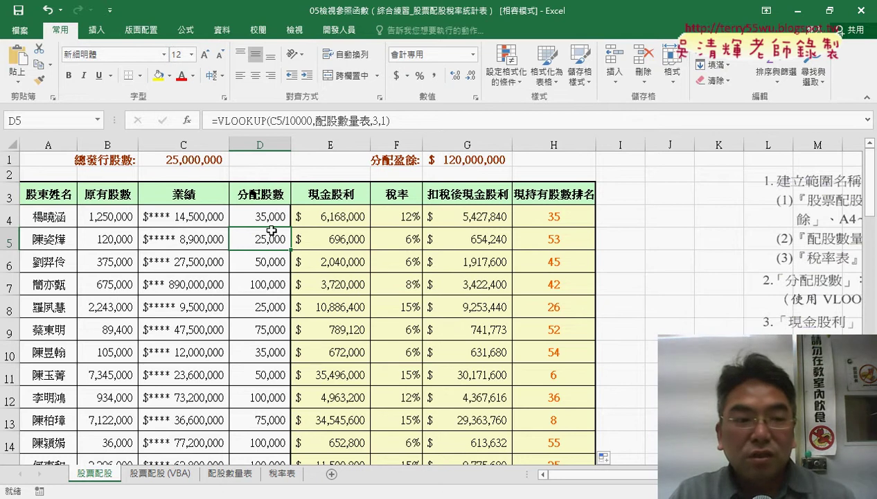
pyautogui.click(11, 216)
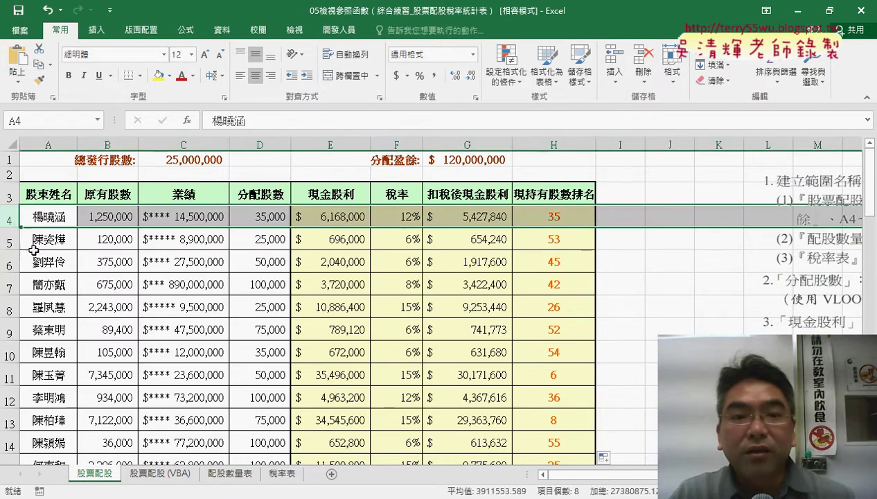
pyautogui.click(273, 218)
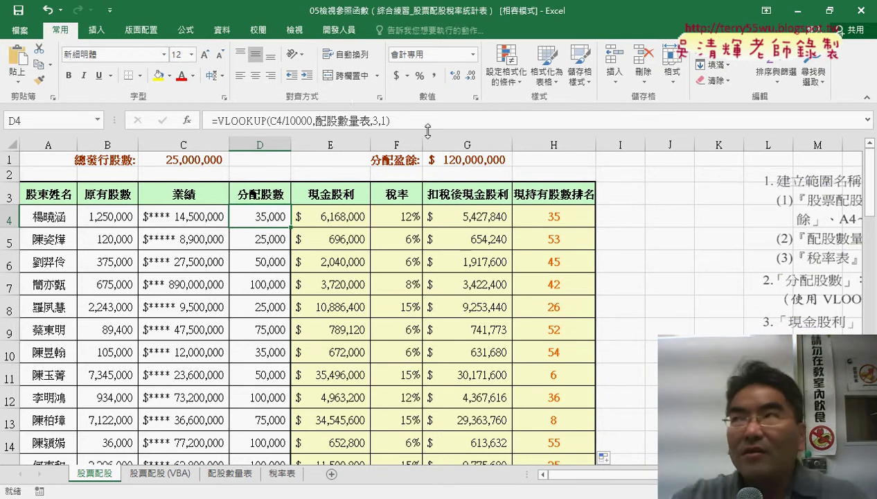
pyautogui.moveTo(427, 126); pyautogui.dragTo(211, 122)
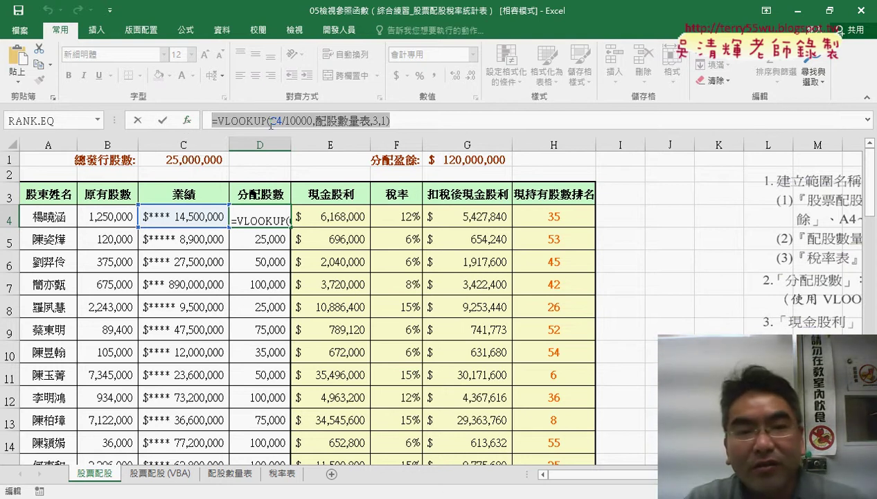
# Inspect the VLOOKUP share-allotment formulas in D4, D5 and D6 without changing them
pyautogui.click(162, 120)
pyautogui.click(268, 120)
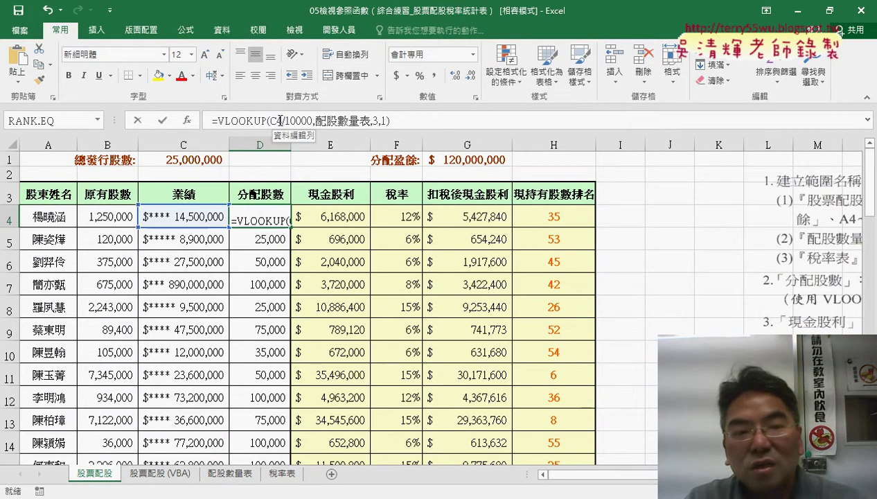
pyautogui.click(139, 121)
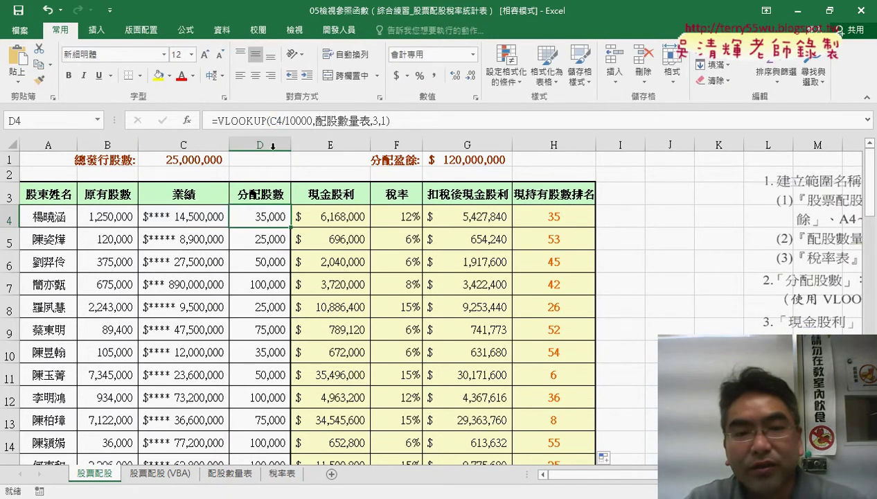
pyautogui.click(277, 238)
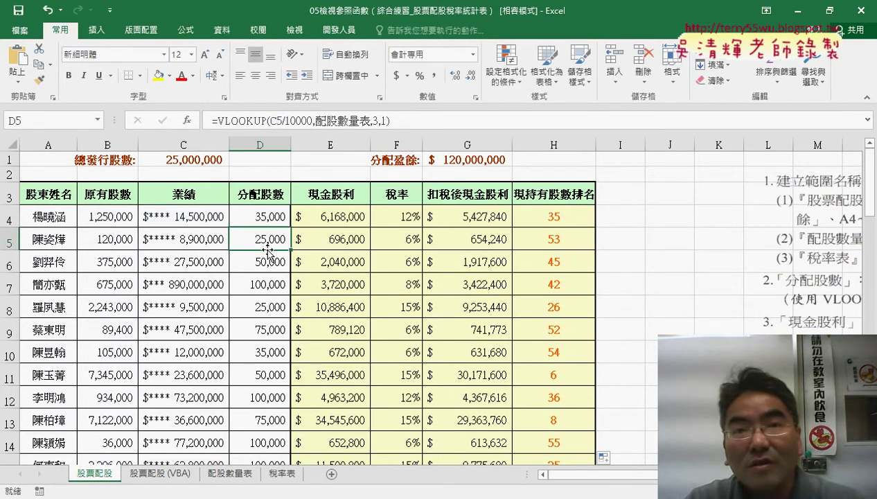
pyautogui.click(267, 260)
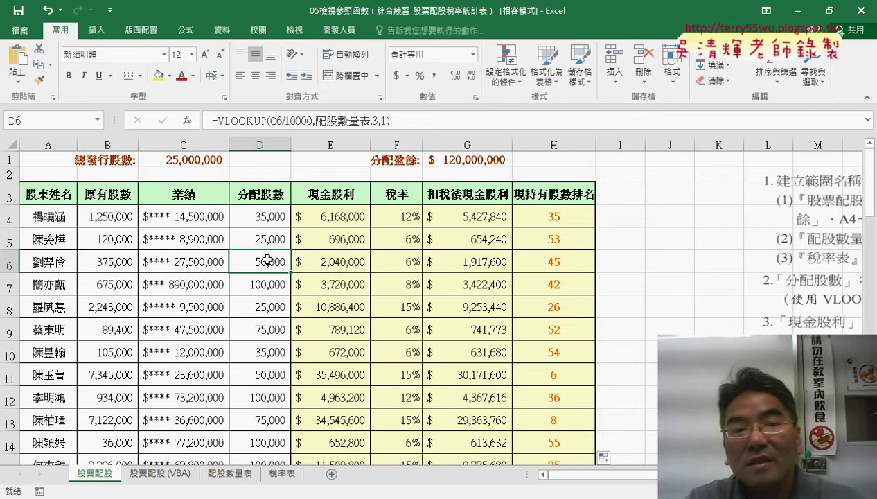
pyautogui.click(280, 121)
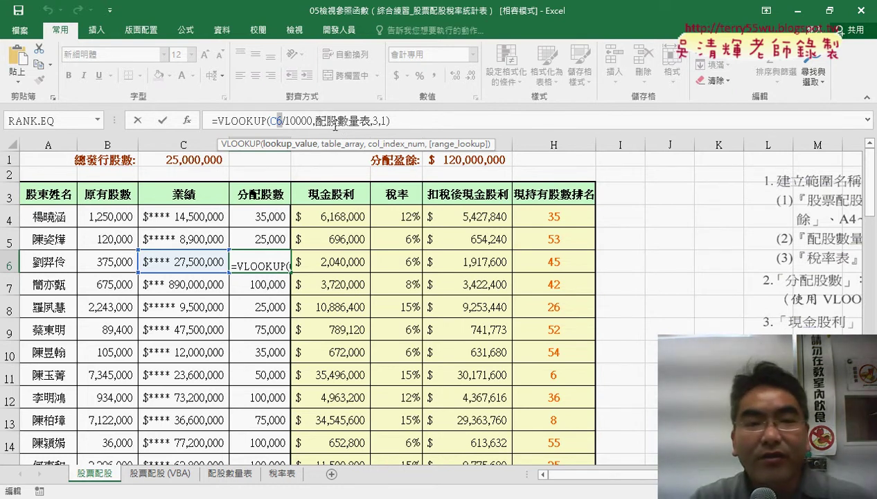
pyautogui.click(139, 117)
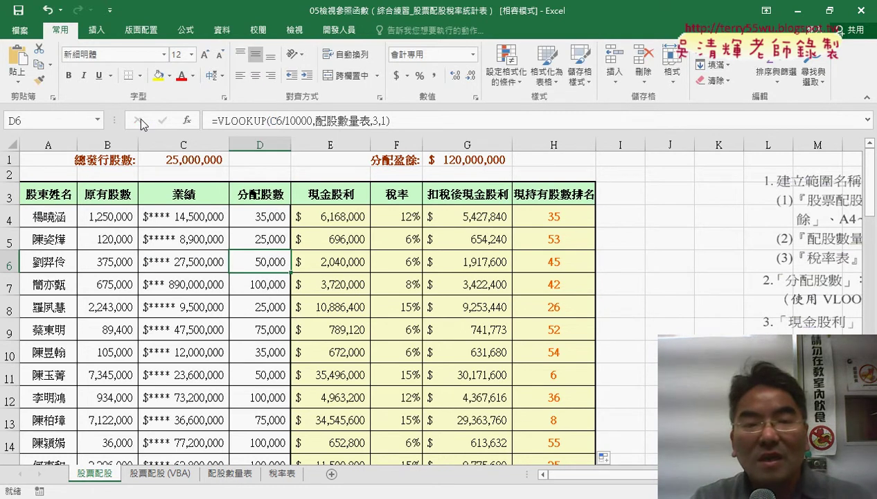
# Review row 4's formulas for allotment, cash dividend, tax rate, after-tax dividend and RANK.EQ (D4–H4)
pyautogui.click(263, 214)
pyautogui.click(332, 214)
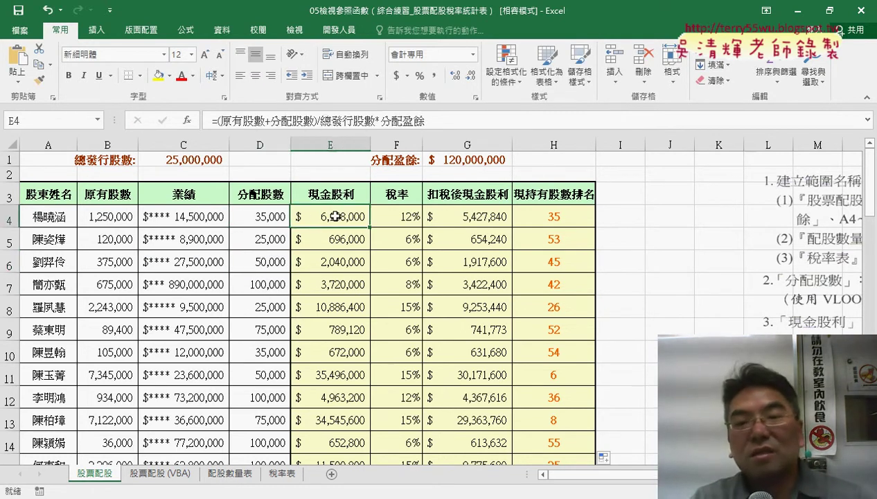
pyautogui.click(391, 214)
pyautogui.click(452, 214)
pyautogui.click(548, 217)
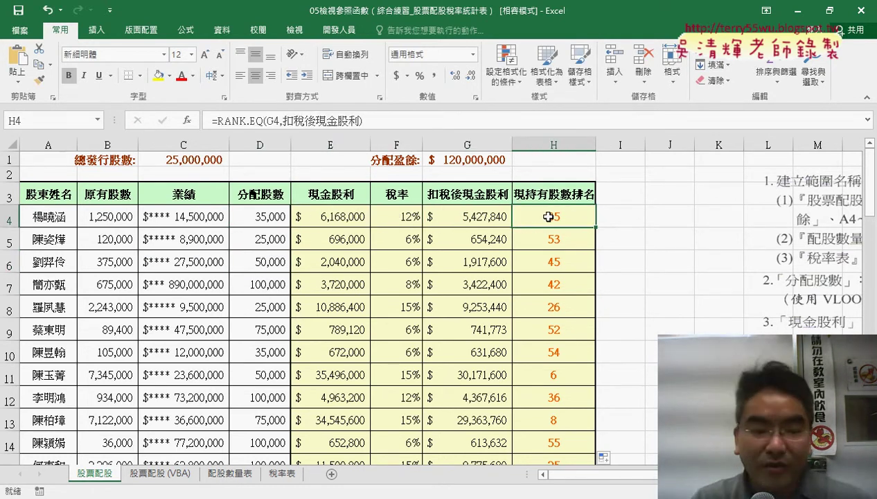
# On the 股票配股 (VBA) sheet, run 計算, then open its macro code via 指定巨集 > 編輯
pyautogui.click(164, 475)
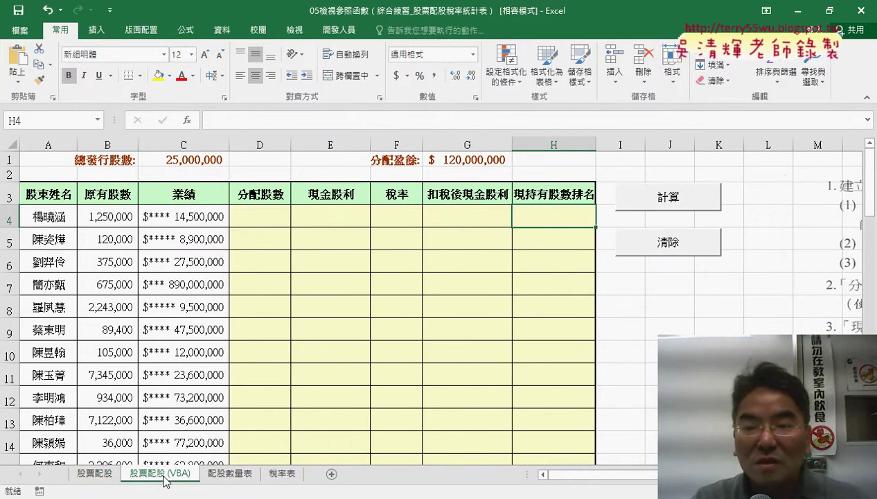
pyautogui.click(654, 199)
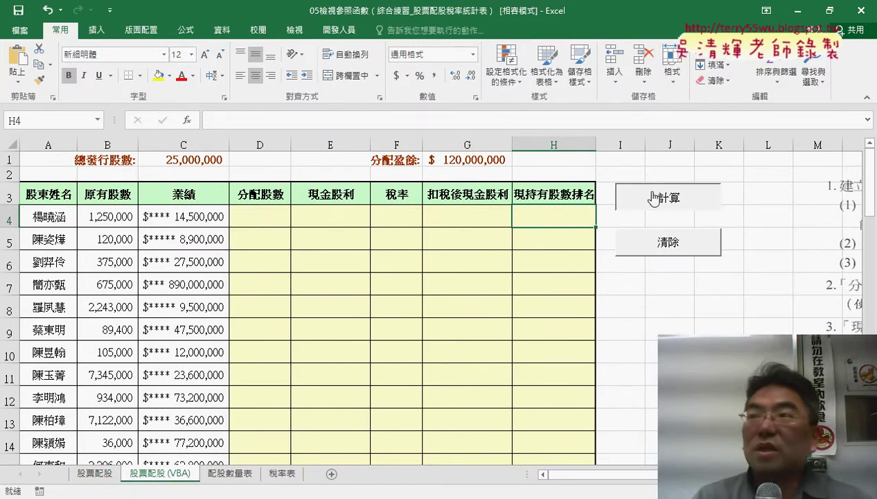
pyautogui.rightClick(653, 199)
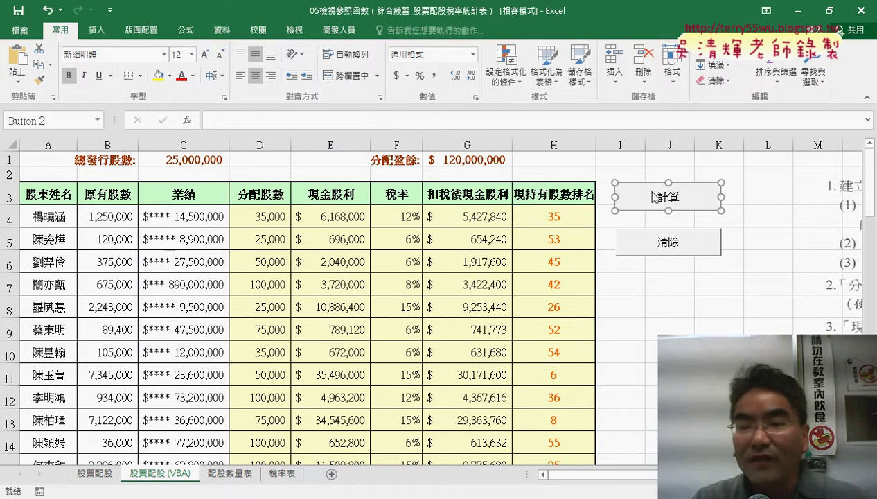
pyautogui.click(699, 308)
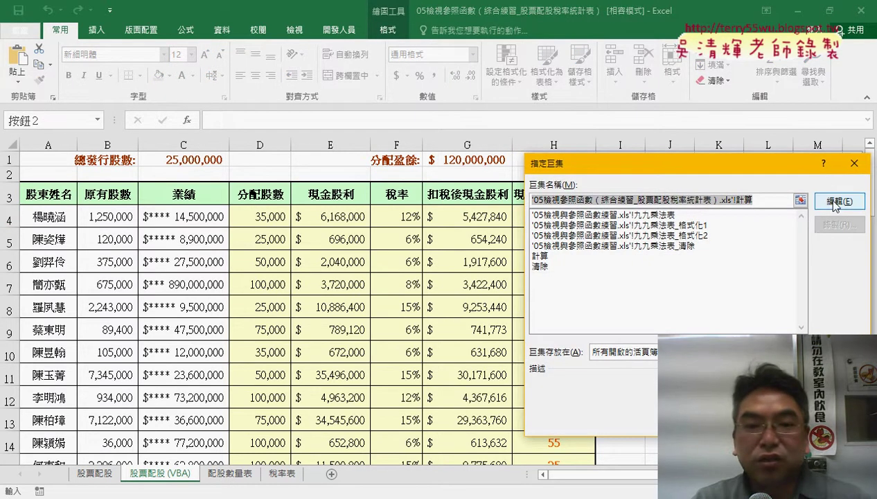
pyautogui.click(831, 201)
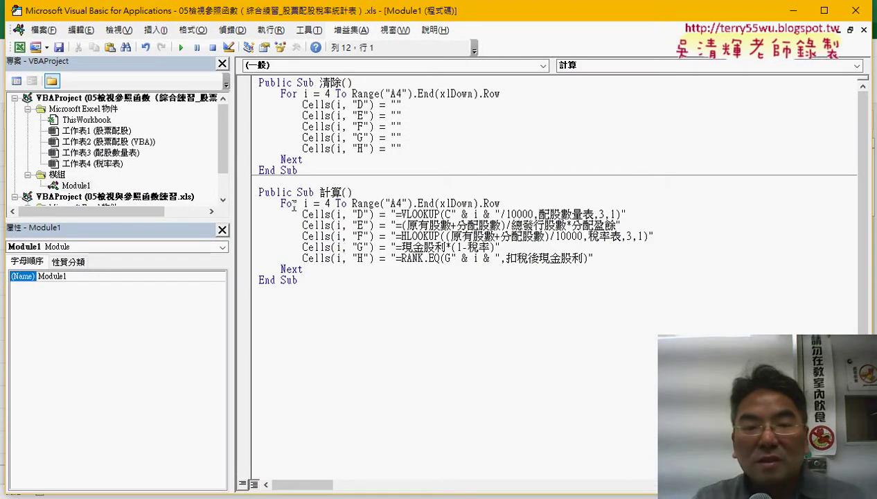
# Review the loop's start row 4, last-row expression and VLOOKUP string, undoing a test edit
pyautogui.doubleClick(324, 203)
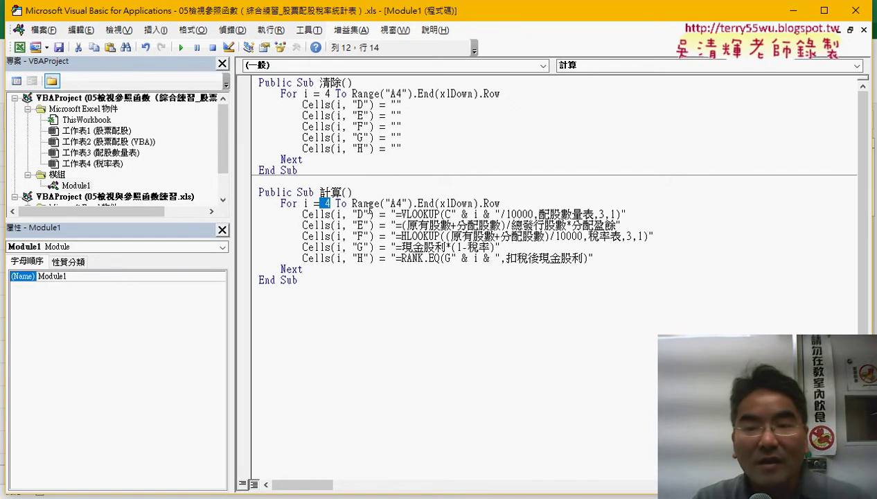
pyautogui.moveTo(536, 10); pyautogui.dragTo(537, 33)
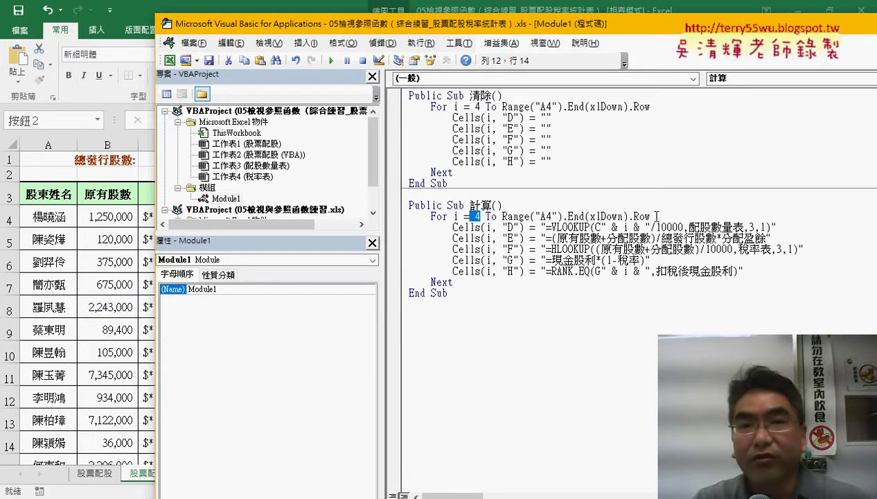
pyautogui.moveTo(650, 216); pyautogui.dragTo(503, 216)
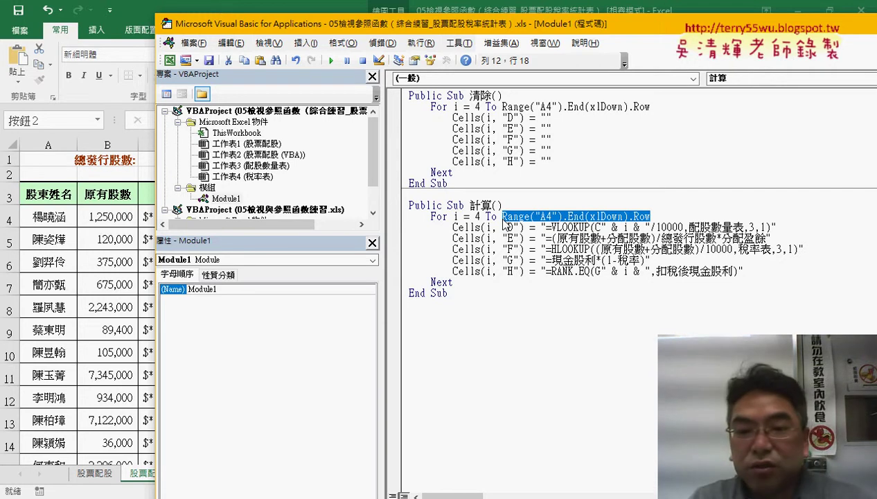
pyautogui.moveTo(546, 226); pyautogui.dragTo(771, 227)
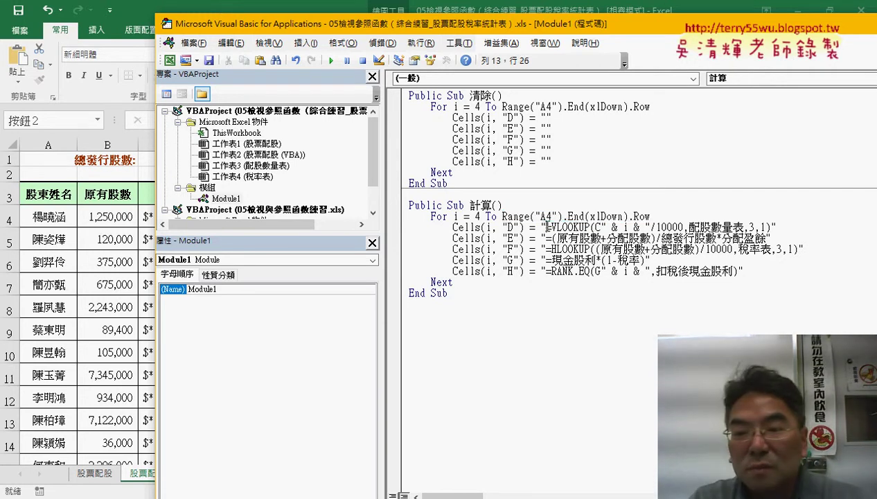
pyautogui.click(660, 226)
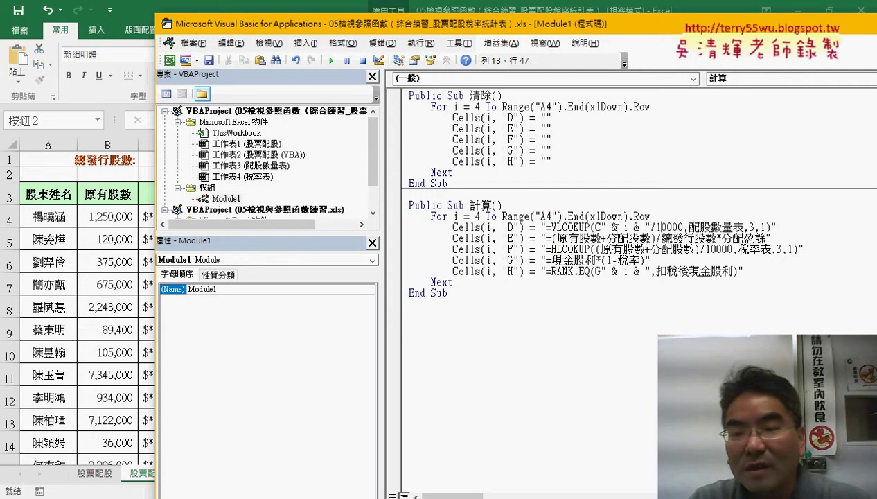
pyautogui.moveTo(599, 227); pyautogui.dragTo(634, 226)
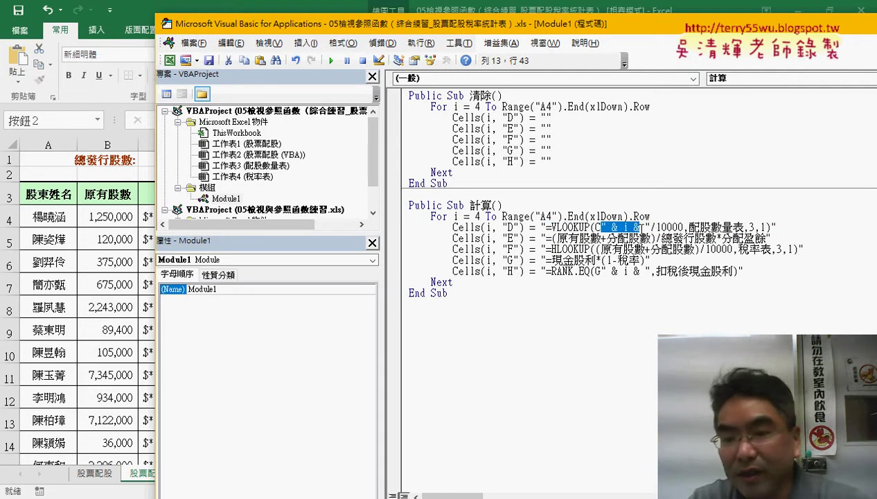
pyautogui.write('6')
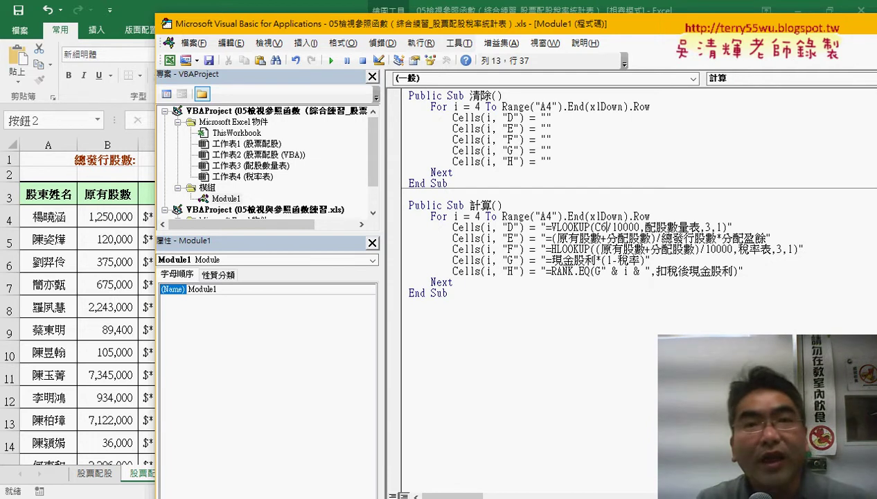
pyautogui.hotkey('ctrl', 'z')
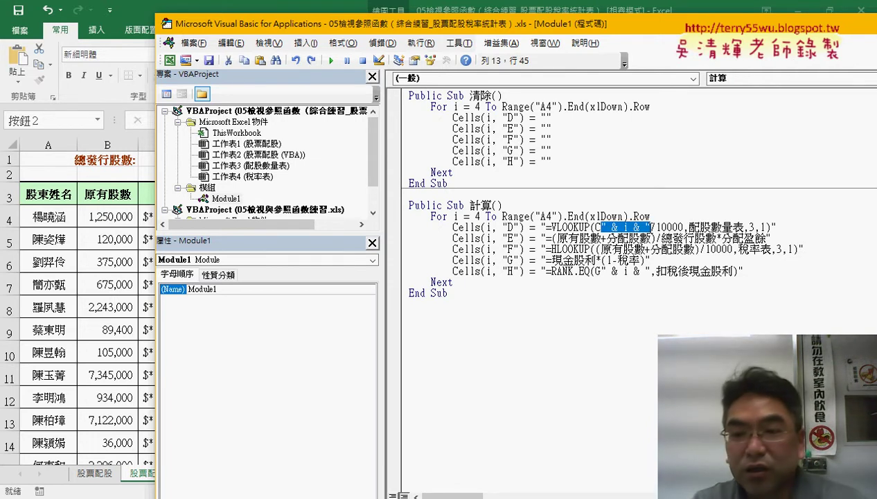
# Review the cash dividend, HLOOKUP tax rate and RANK.EQ formula strings in the 計算 macro
pyautogui.moveTo(774, 237); pyautogui.dragTo(550, 238)
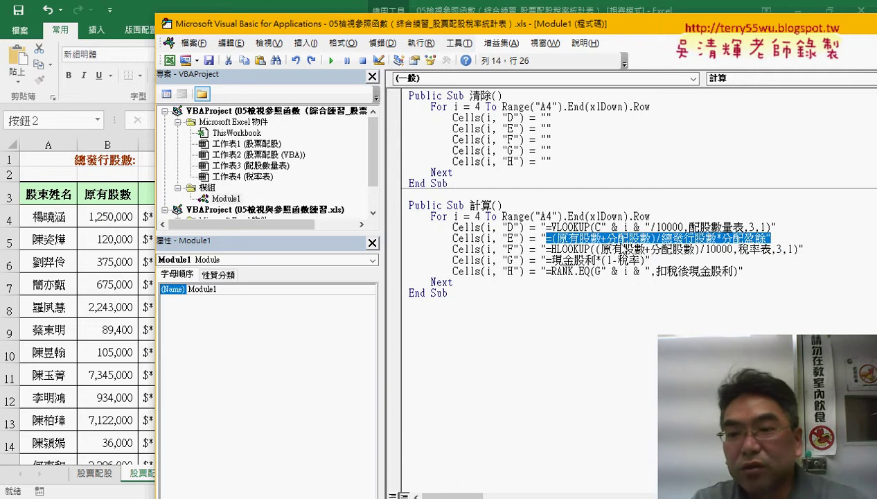
pyautogui.moveTo(768, 238); pyautogui.dragTo(545, 238)
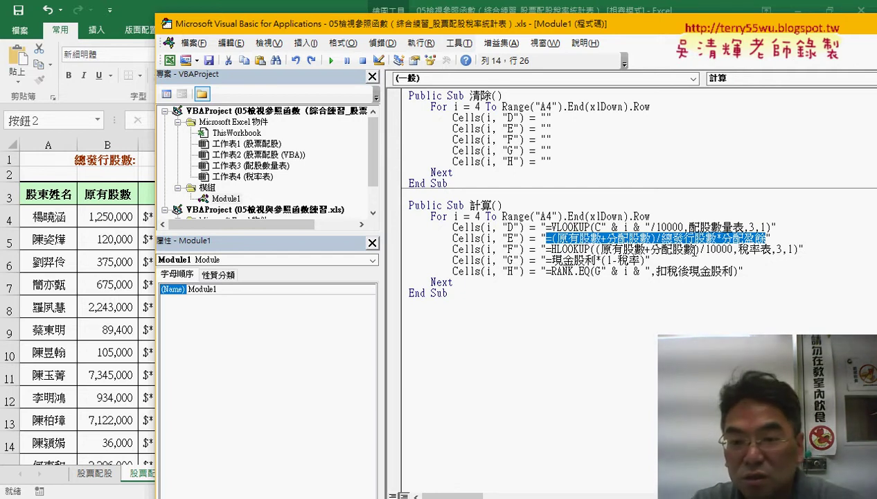
pyautogui.click(773, 249)
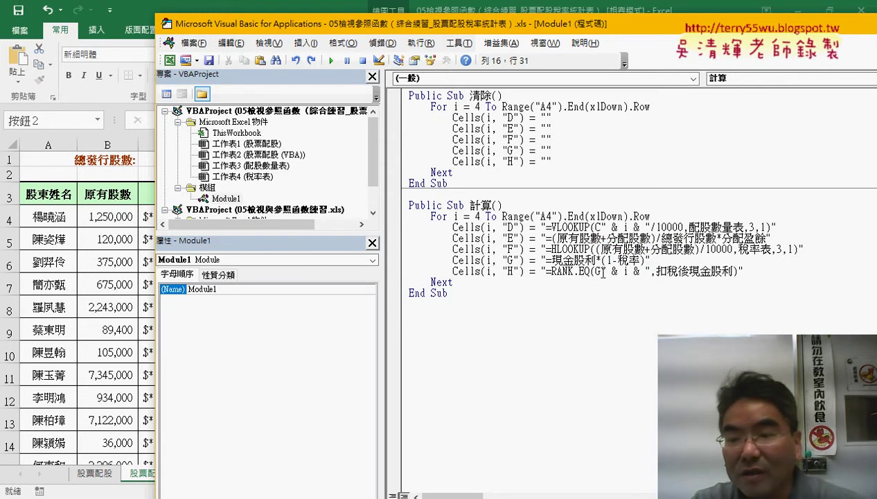
pyautogui.moveTo(601, 271); pyautogui.dragTo(651, 271)
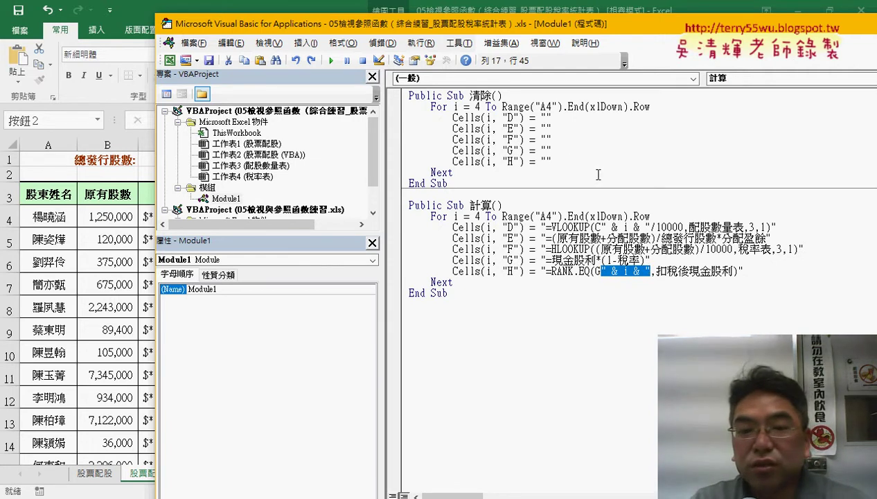
pyautogui.moveTo(449, 293); pyautogui.dragTo(399, 204)
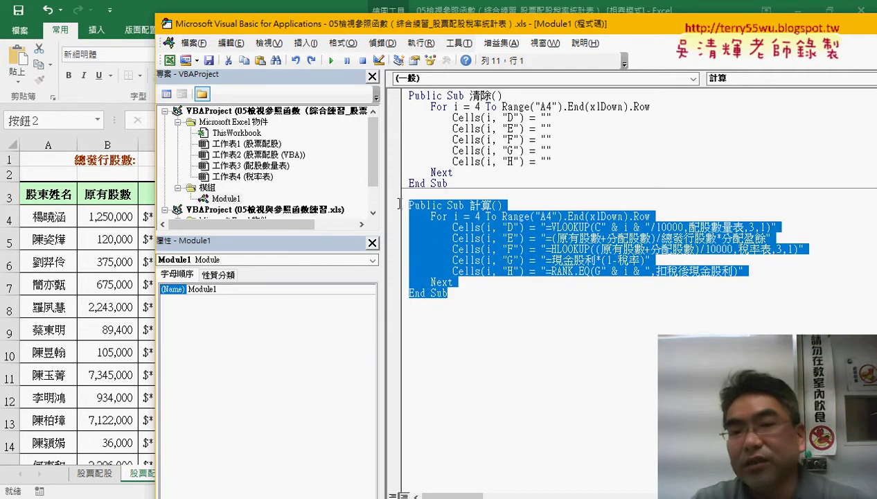
# Review the 清除 macro's column-clearing lines, then clear the sheet's result columns
pyautogui.click(549, 162)
pyautogui.click(545, 150)
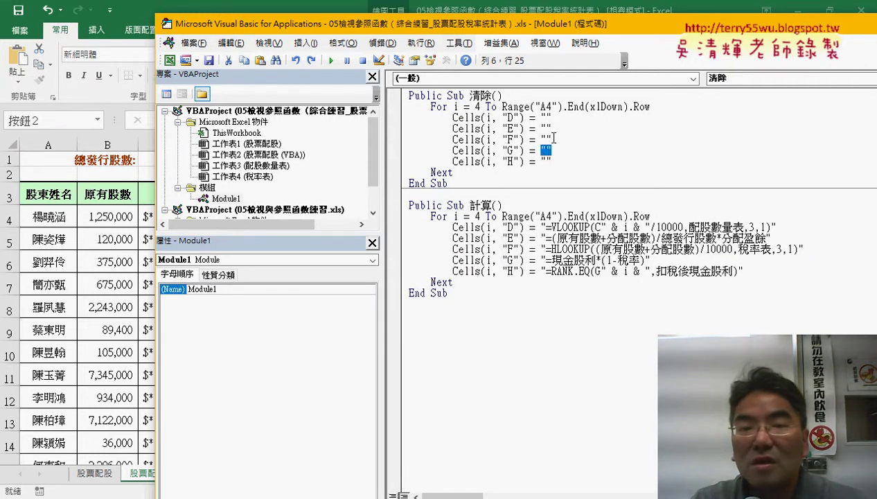
pyautogui.click(553, 139)
pyautogui.moveTo(471, 24); pyautogui.dragTo(717, 29)
pyautogui.click(577, 65)
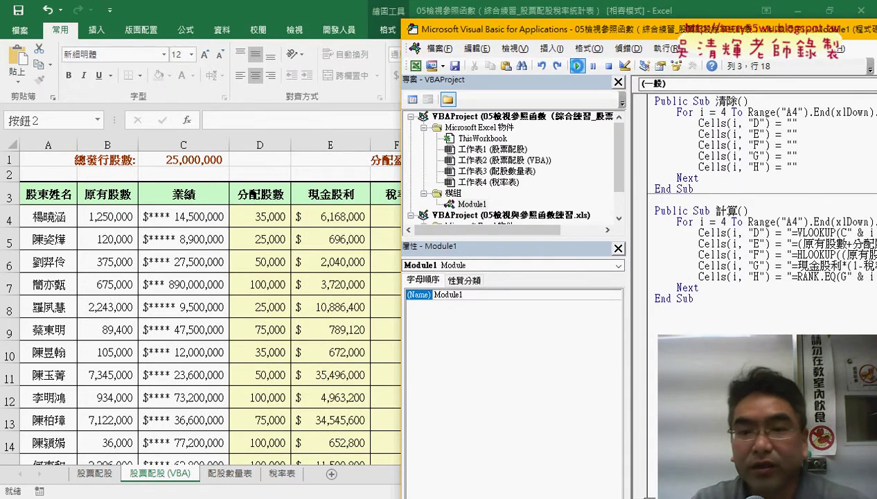
# Fill the table with 計算, wipe it again with 清除, and return to the 股票配股 sheet
pyautogui.click(304, 10)
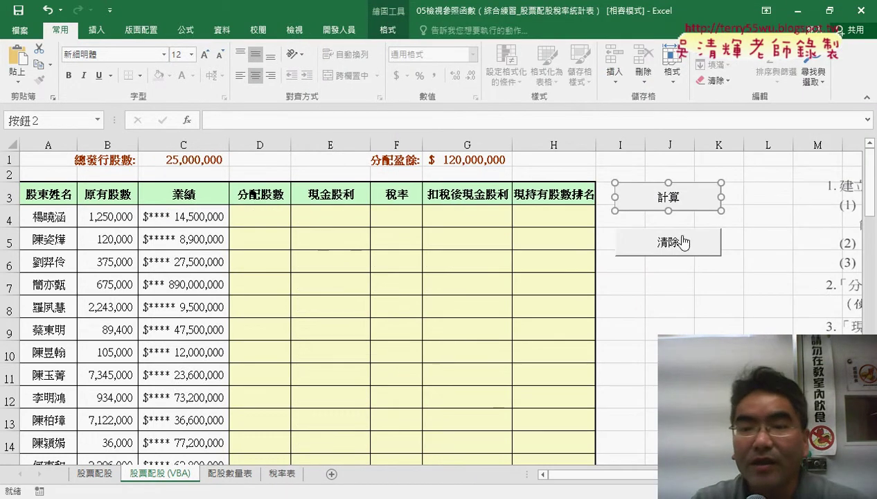
pyautogui.click(681, 198)
pyautogui.click(673, 244)
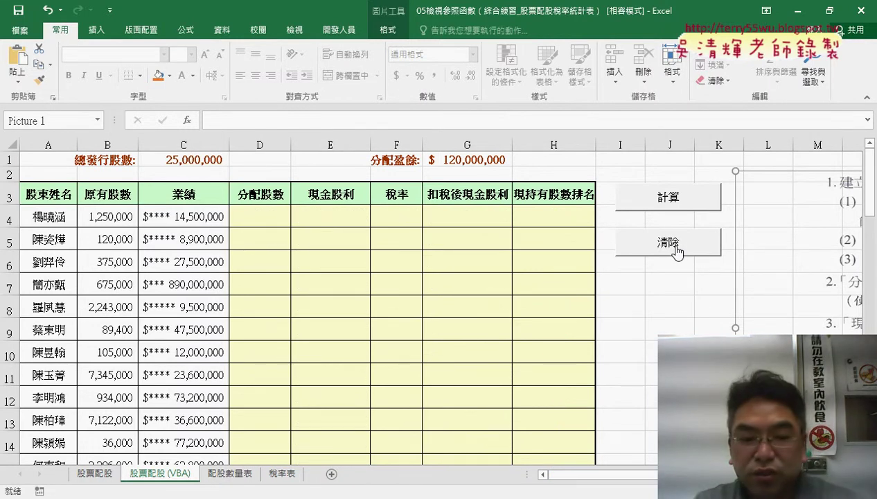
pyautogui.click(93, 473)
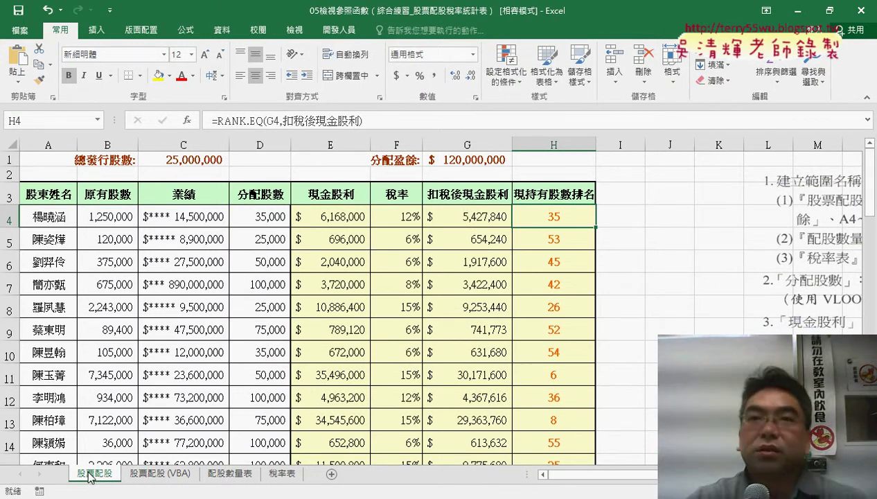